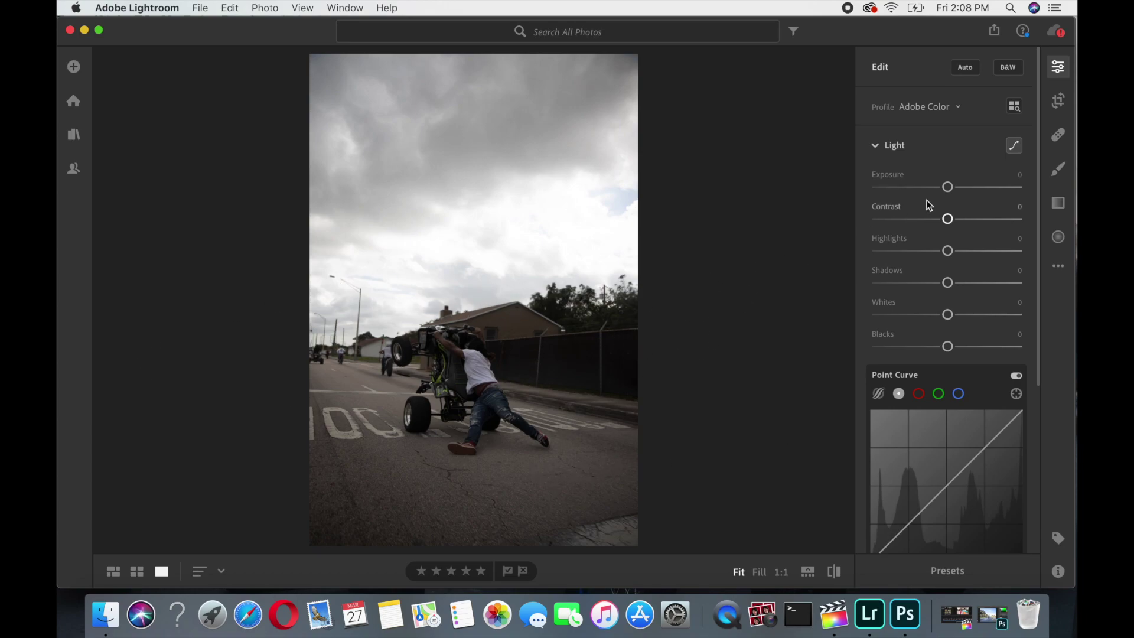
Raise the photo's exposure to +0.41 and its shadows to +80, inspecting the rider and quad at full size
{"action": "left_click_drag", "start_coordinate": [947, 187], "coordinate": [953, 190]}
{"action": "left_click_drag", "start_coordinate": [947, 282], "coordinate": [1005, 282]}
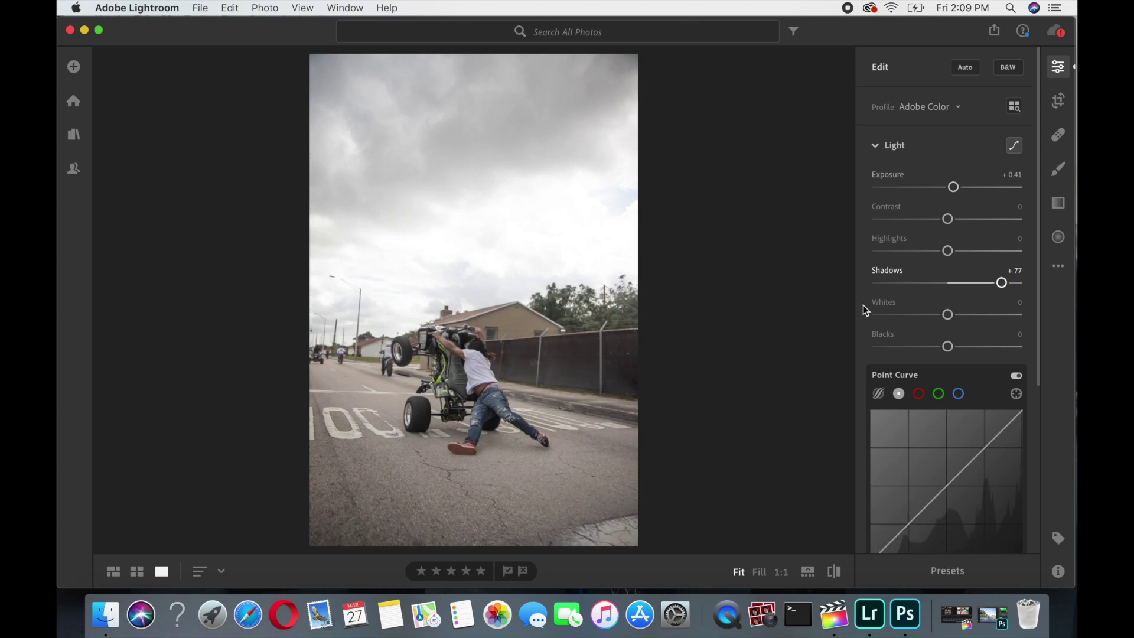
{"action": "left_click", "coordinate": [431, 350]}
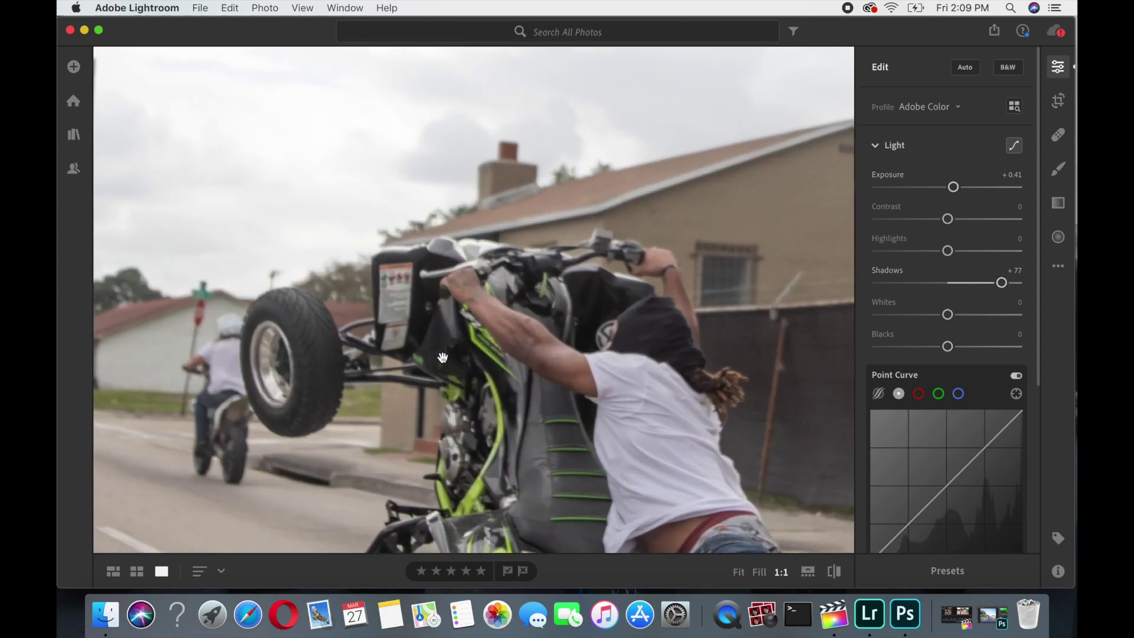
{"action": "left_click_drag", "start_coordinate": [570, 435], "coordinate": [509, 316]}
{"action": "left_click_drag", "start_coordinate": [481, 437], "coordinate": [449, 298]}
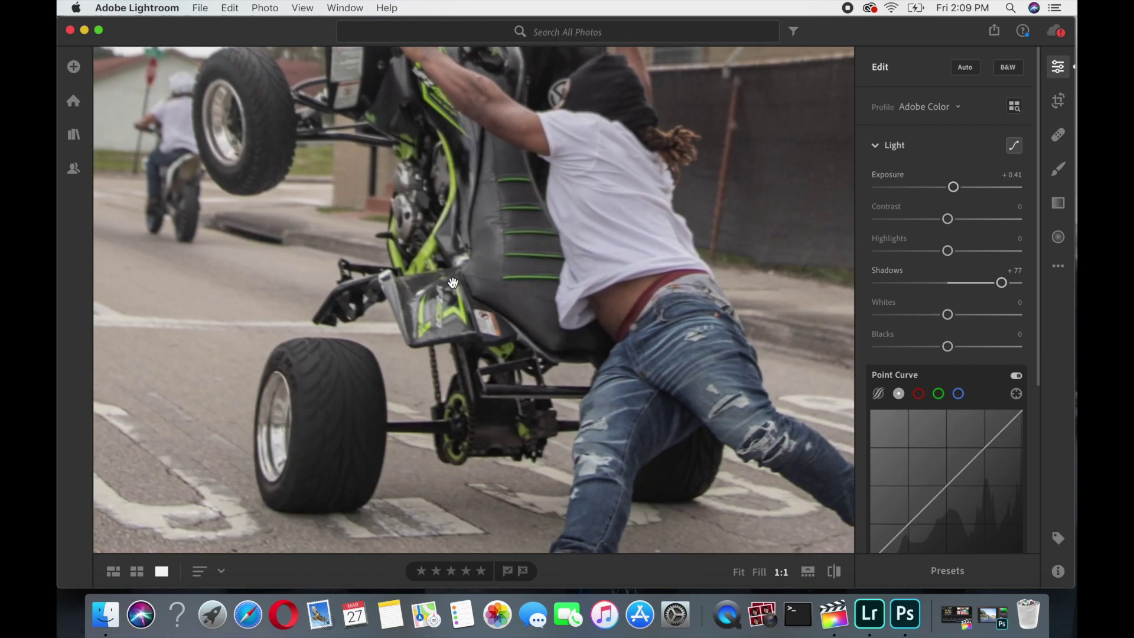
{"action": "left_click", "coordinate": [467, 281]}
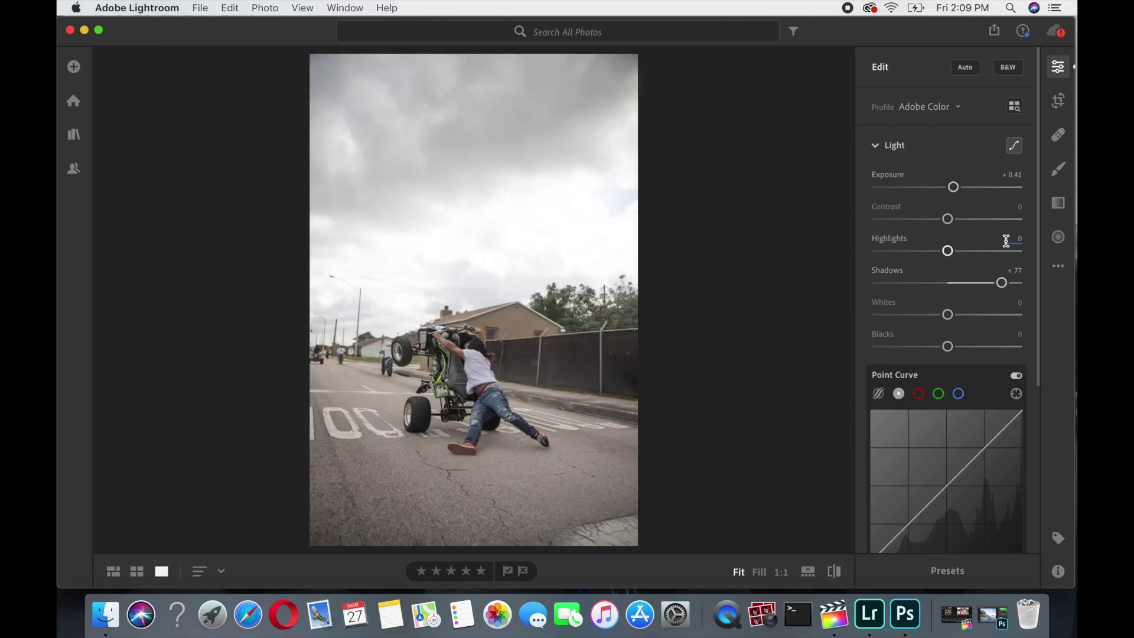
{"action": "left_click_drag", "start_coordinate": [1001, 283], "coordinate": [1003, 283]}
Try straightening the photo by +1.10 and shift the image downward within the crop frame
{"action": "left_click", "coordinate": [1057, 100]}
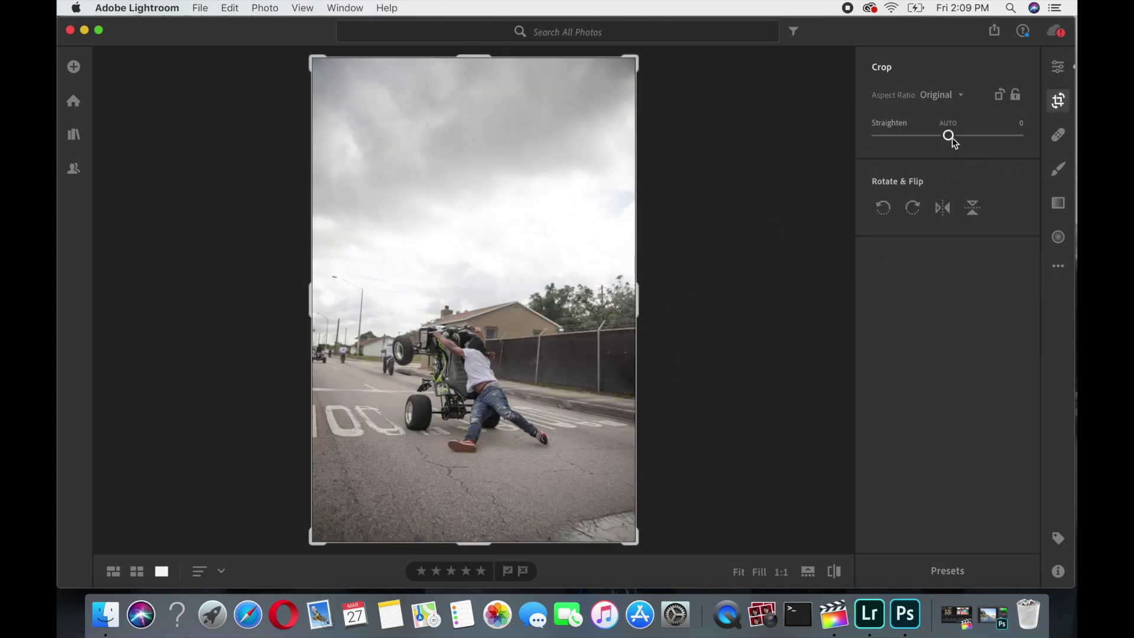
{"action": "left_click_drag", "start_coordinate": [949, 136], "coordinate": [951, 139]}
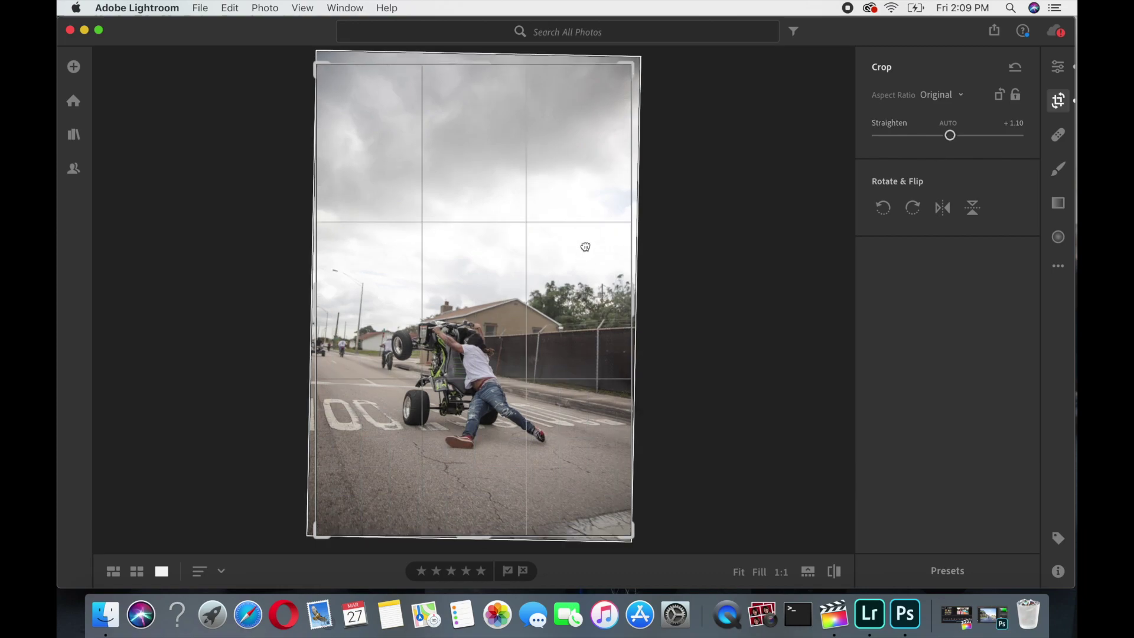
{"action": "left_click_drag", "start_coordinate": [585, 247], "coordinate": [590, 250]}
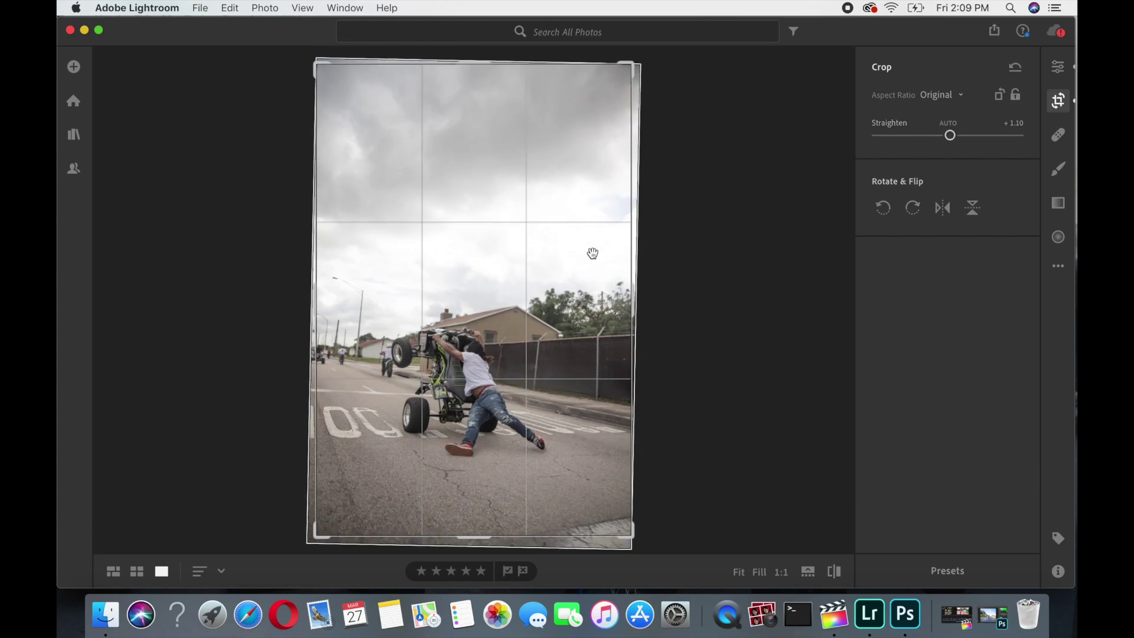
{"action": "left_click", "coordinate": [1051, 69]}
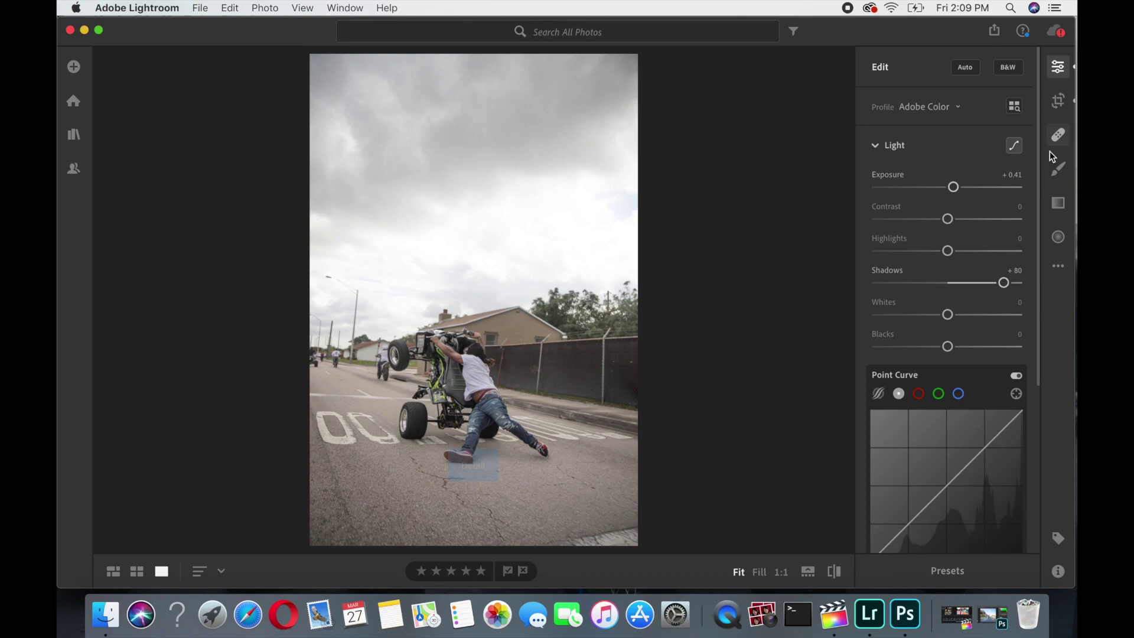
Set the crop's straighten angle to −1.10 and reposition the image upward within the crop frame
{"action": "left_click", "coordinate": [1058, 101]}
{"action": "left_click_drag", "start_coordinate": [951, 137], "coordinate": [947, 137]}
{"action": "left_click_drag", "start_coordinate": [567, 336], "coordinate": [570, 310]}
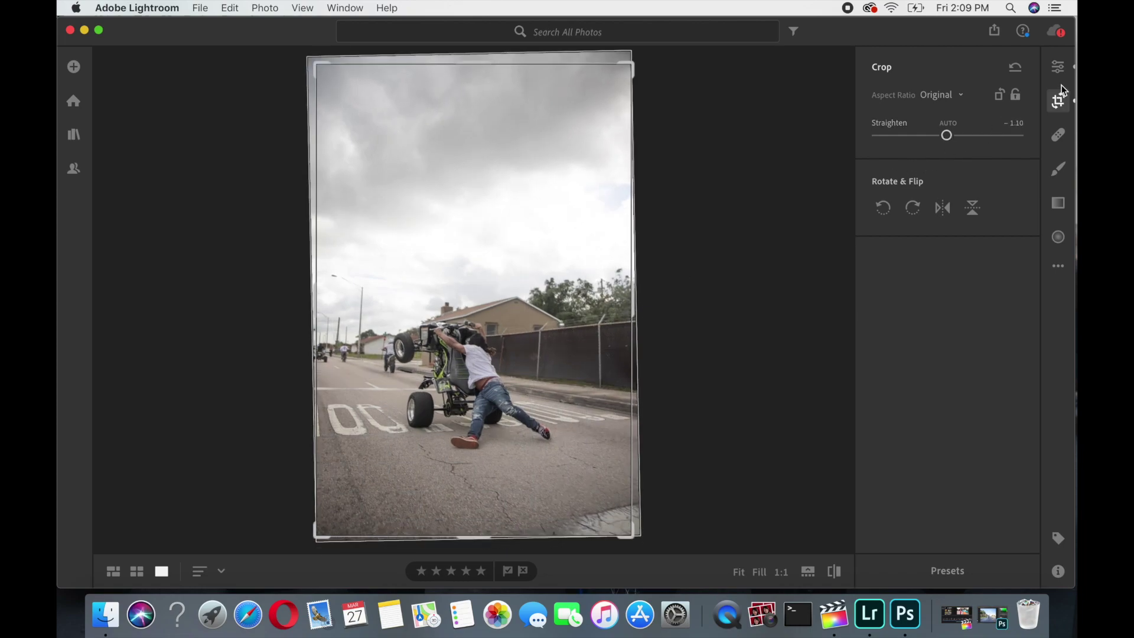
{"action": "left_click", "coordinate": [1067, 68]}
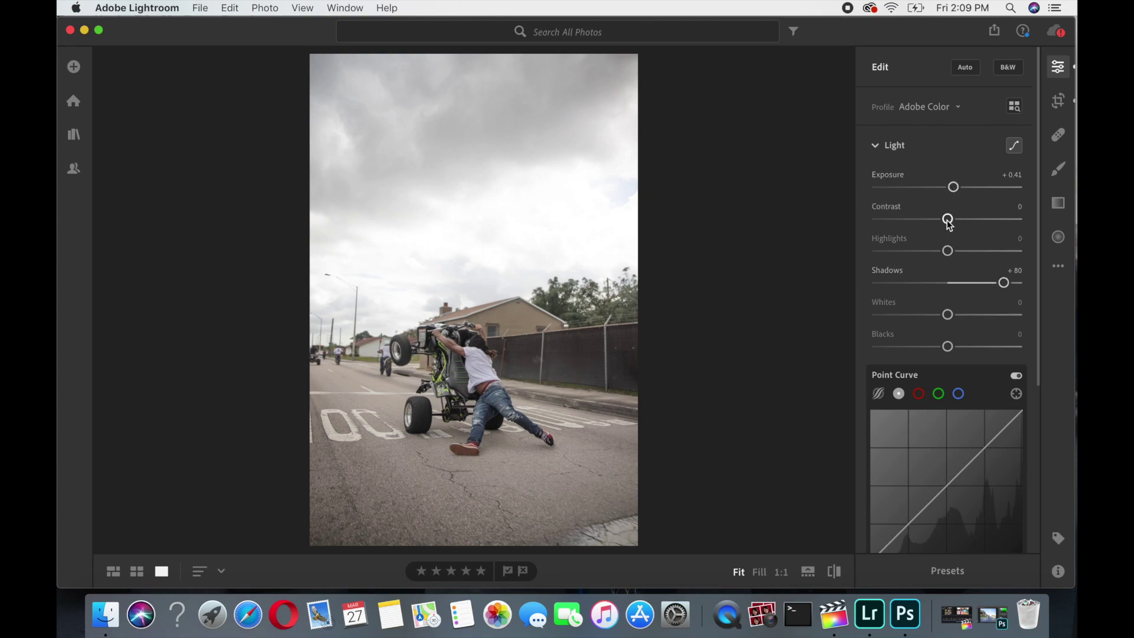
Set the contrast to +31 and add three control points along the point curve's diagonal, in the highlights, midtones and shadows
{"action": "left_click_drag", "start_coordinate": [946, 220], "coordinate": [970, 219]}
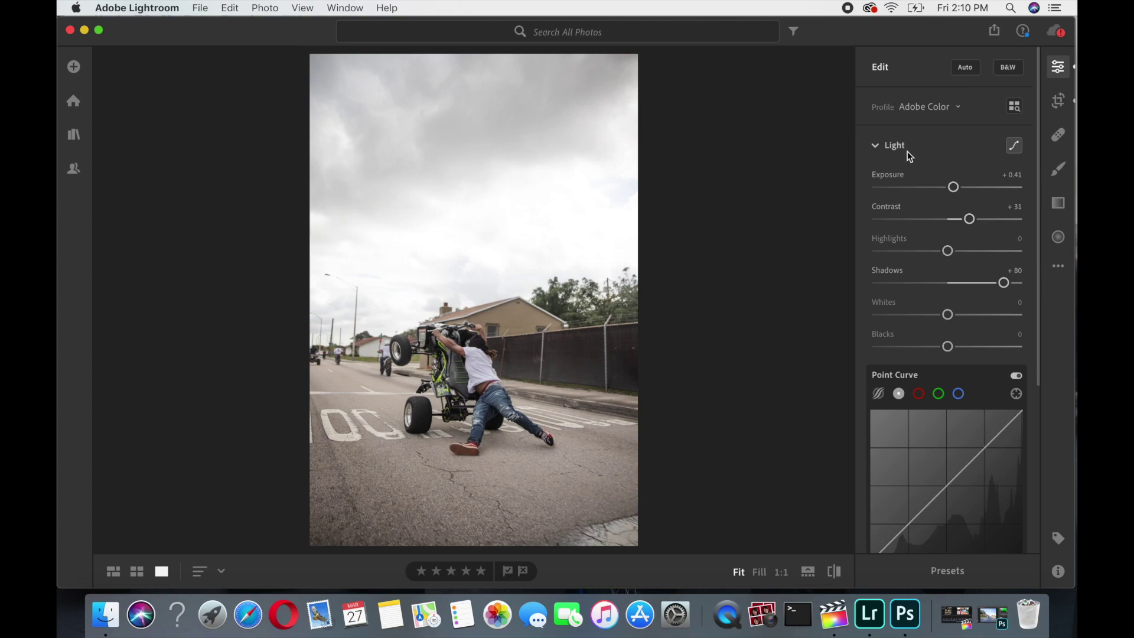
{"action": "scroll", "coordinate": [995, 360], "scroll_direction": "down", "scroll_amount": 3}
{"action": "left_click", "coordinate": [985, 350]}
{"action": "left_click", "coordinate": [948, 385]}
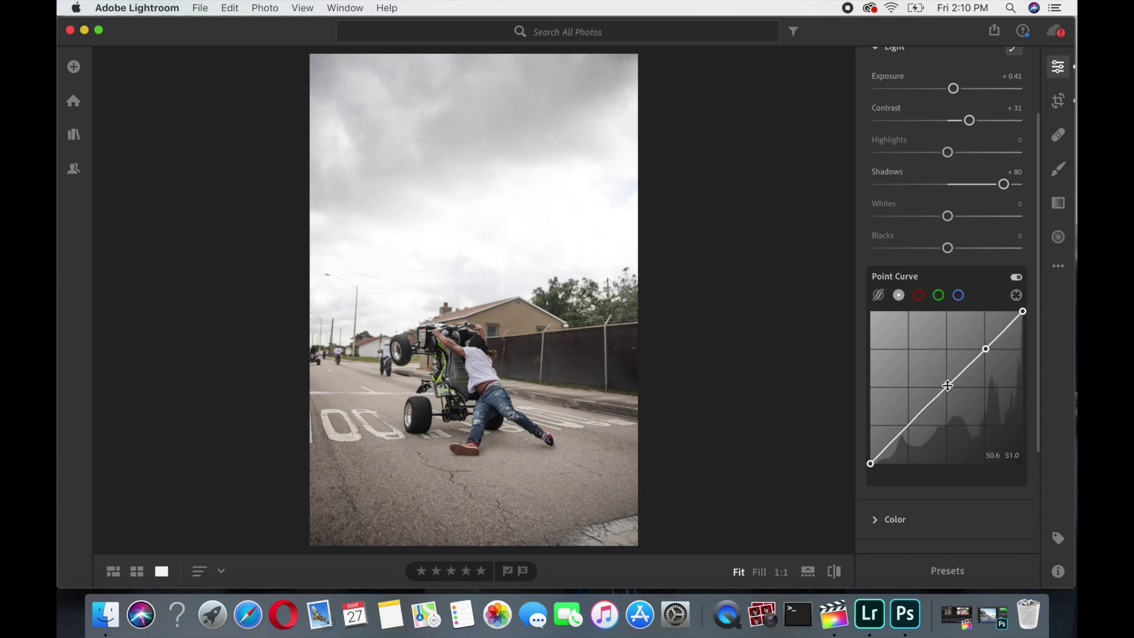
{"action": "left_click", "coordinate": [907, 426]}
{"action": "scroll", "coordinate": [921, 192], "scroll_direction": "up", "scroll_amount": 1}
{"action": "left_click", "coordinate": [895, 81]}
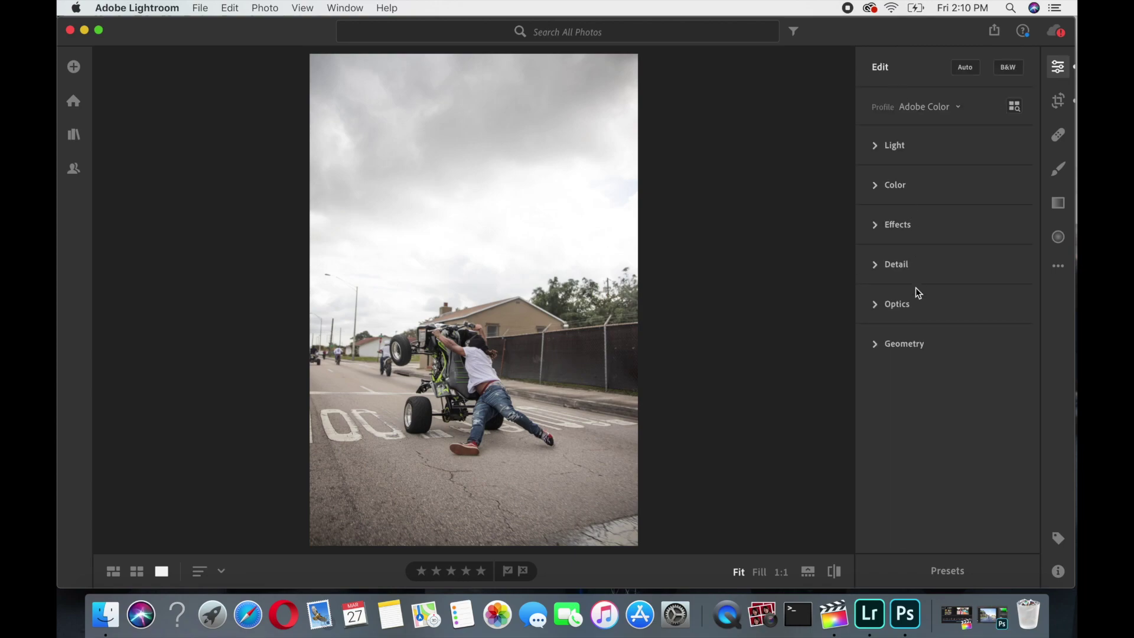
Enable chromatic aberration removal and compare the photo with and without lens corrections, leaving the corrections enabled
{"action": "left_click", "coordinate": [877, 307]}
{"action": "left_click", "coordinate": [877, 331]}
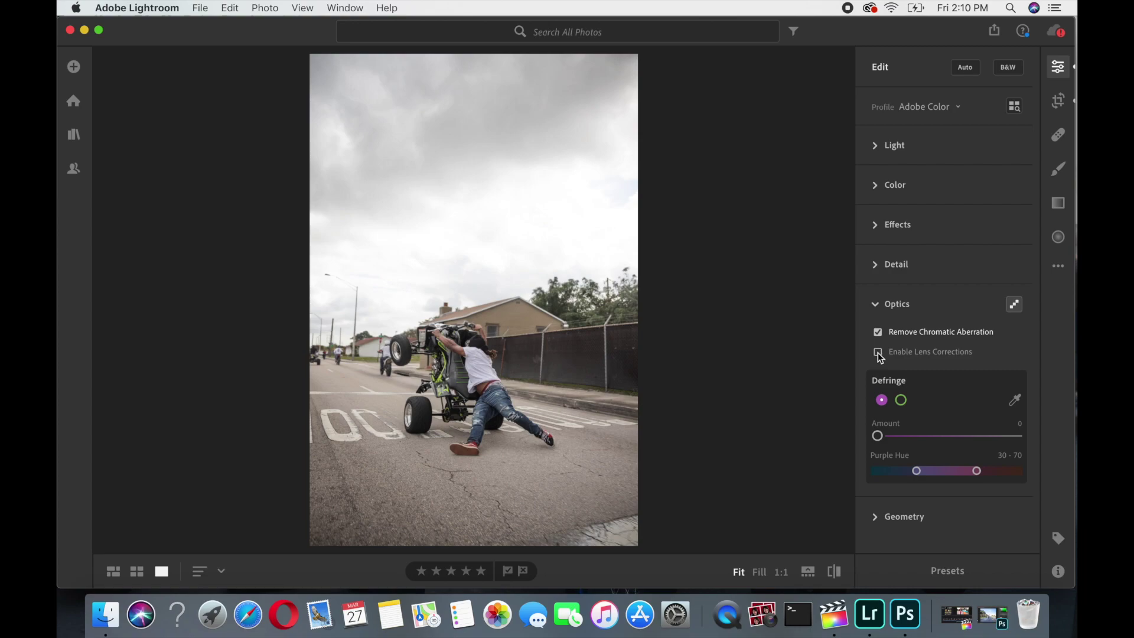
{"action": "left_click", "coordinate": [878, 352]}
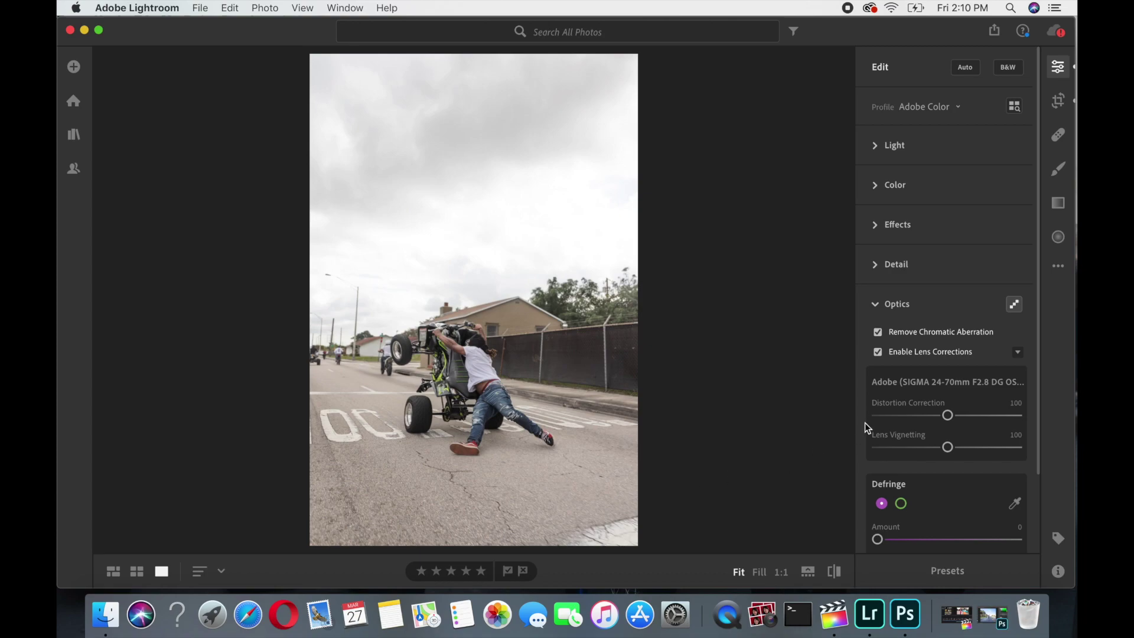
{"action": "left_click", "coordinate": [878, 352]}
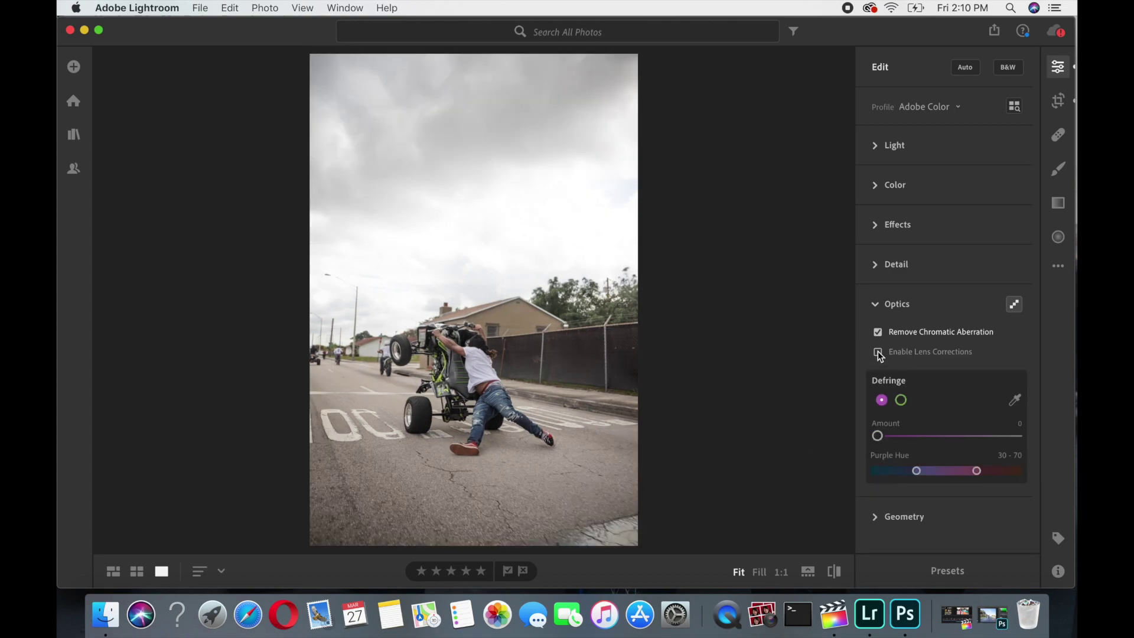
{"action": "left_click", "coordinate": [878, 350]}
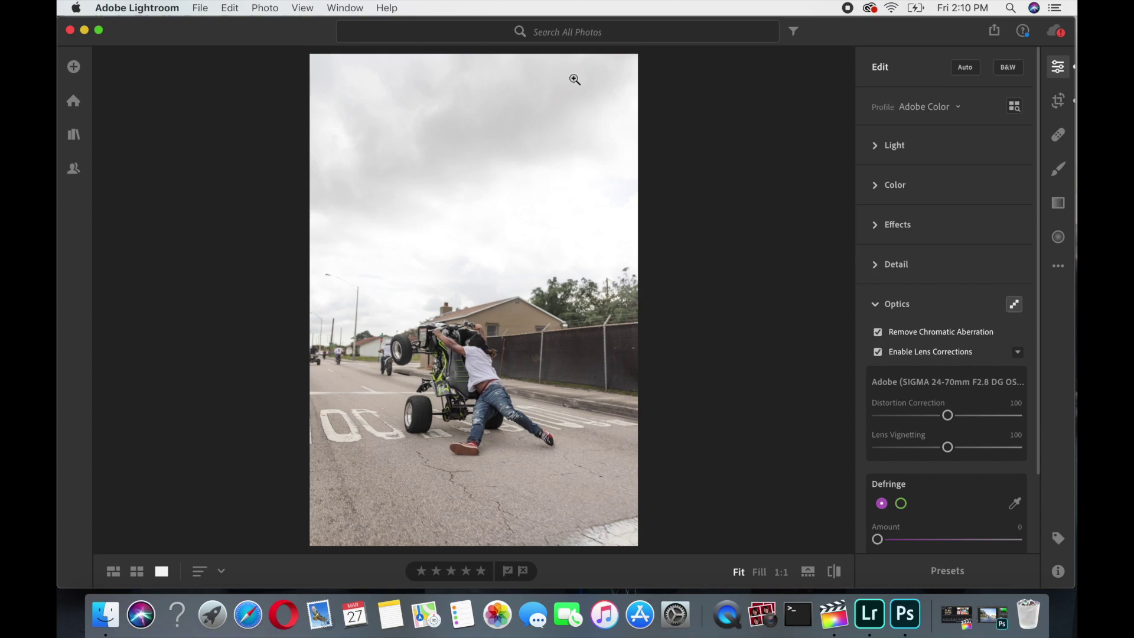
{"action": "left_click", "coordinate": [876, 354]}
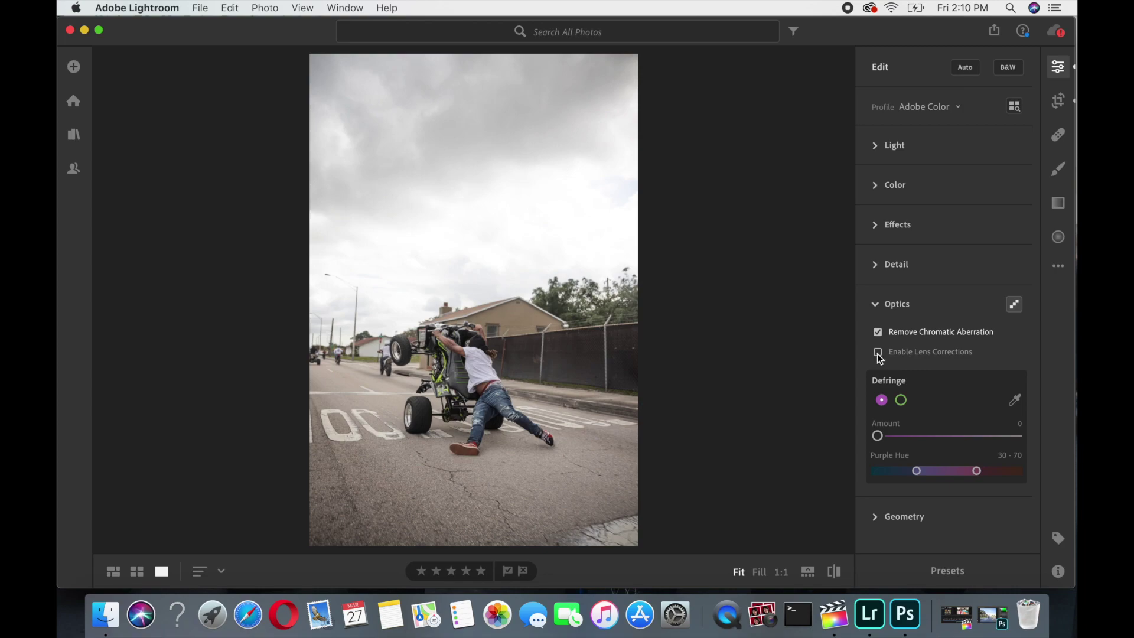
{"action": "left_click", "coordinate": [877, 353]}
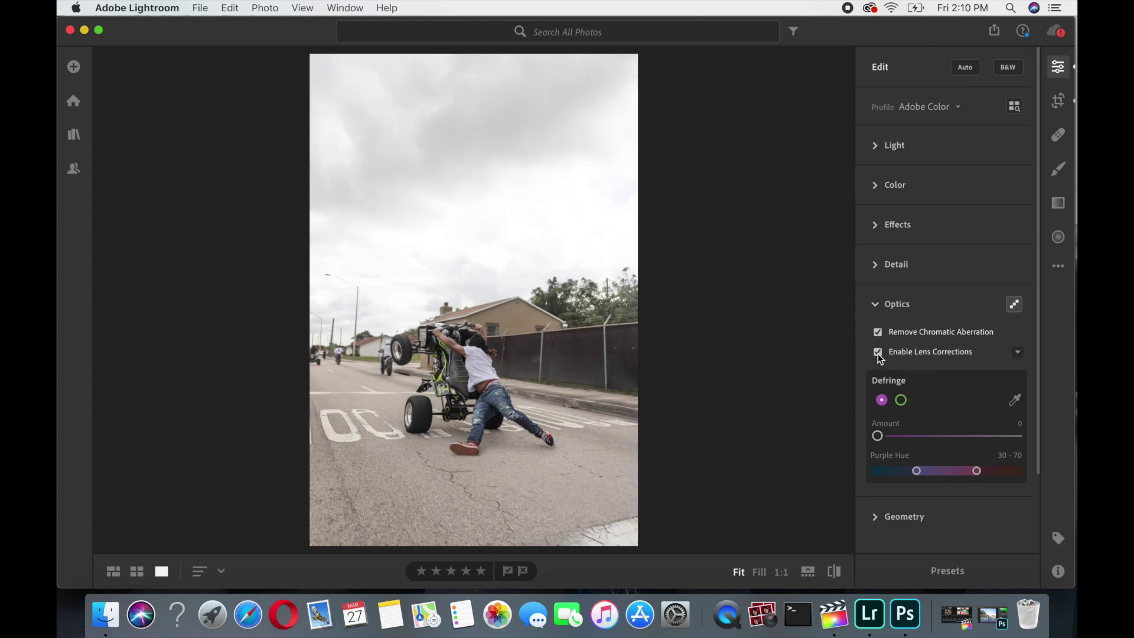
Apply a vignette of −8 and disable the lens corrections
{"action": "left_click", "coordinate": [915, 227]}
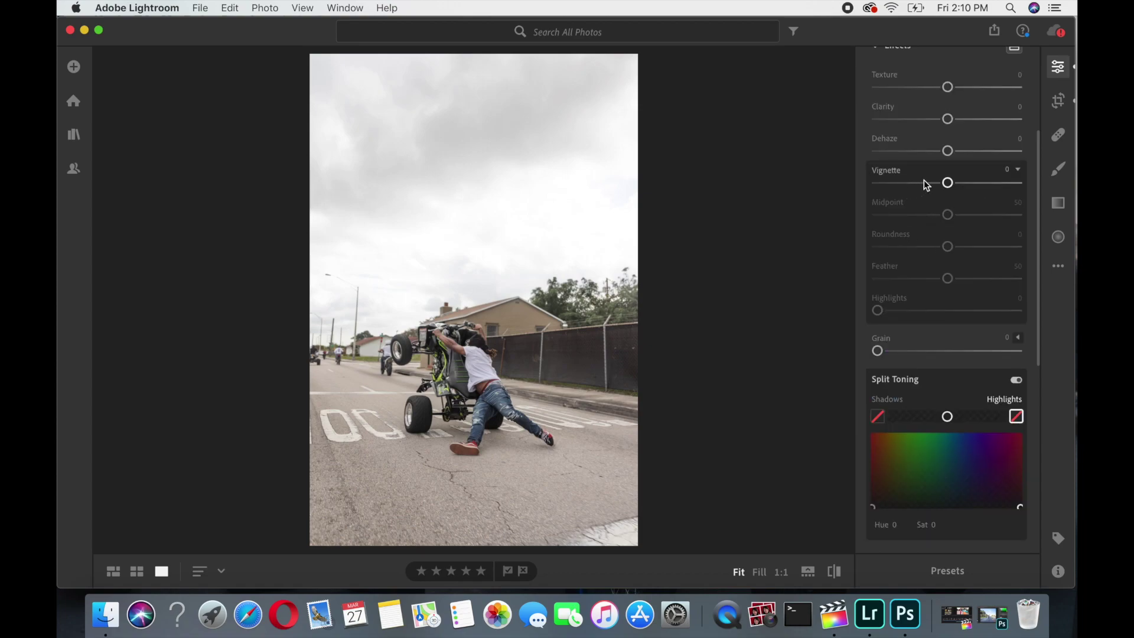
{"action": "left_click_drag", "start_coordinate": [947, 183], "coordinate": [941, 183]}
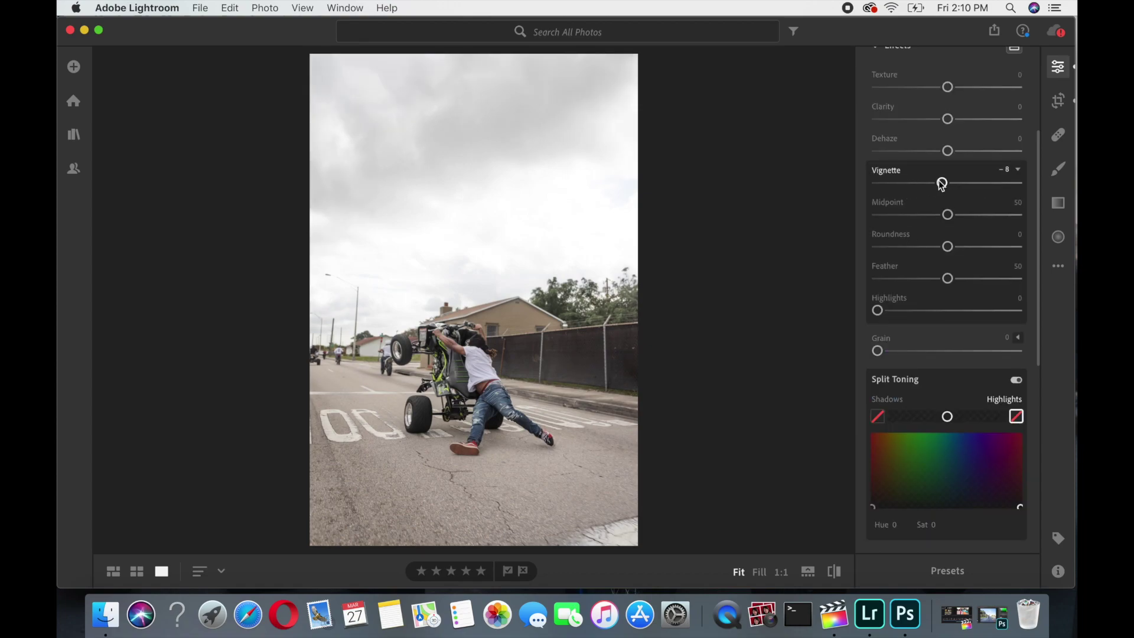
{"action": "left_click", "coordinate": [904, 52]}
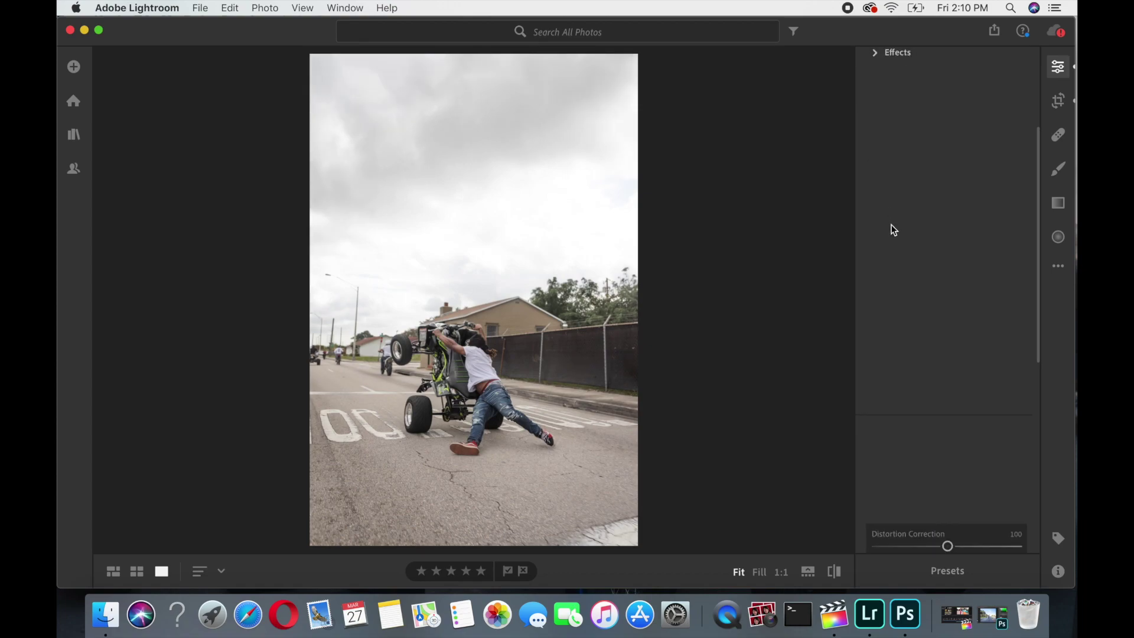
{"action": "left_click", "coordinate": [878, 258]}
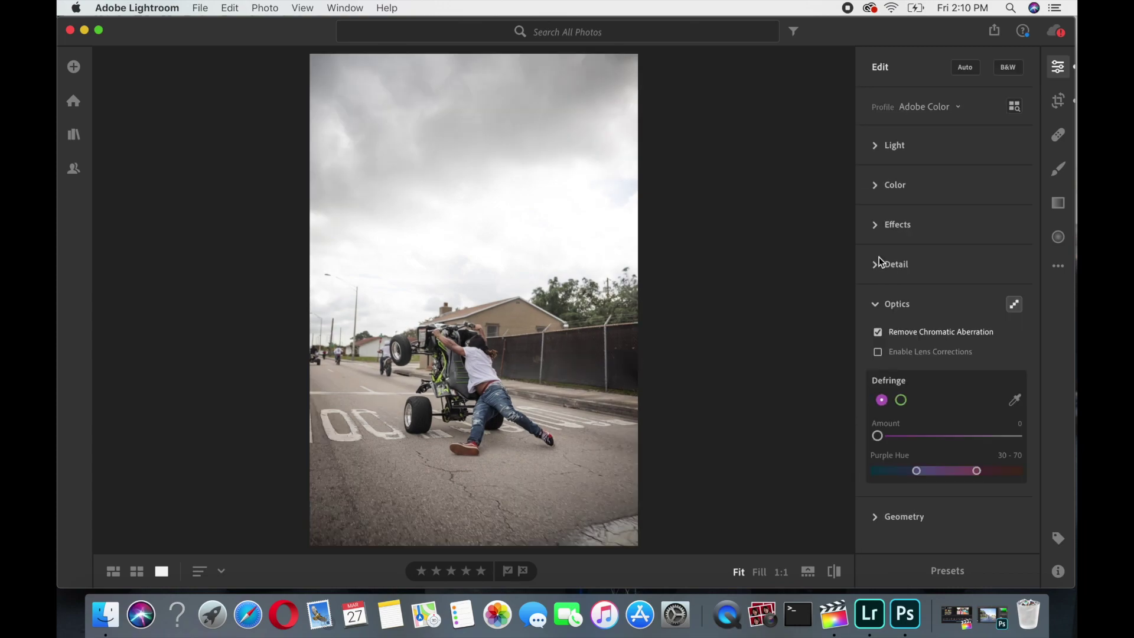
{"action": "left_click", "coordinate": [880, 307]}
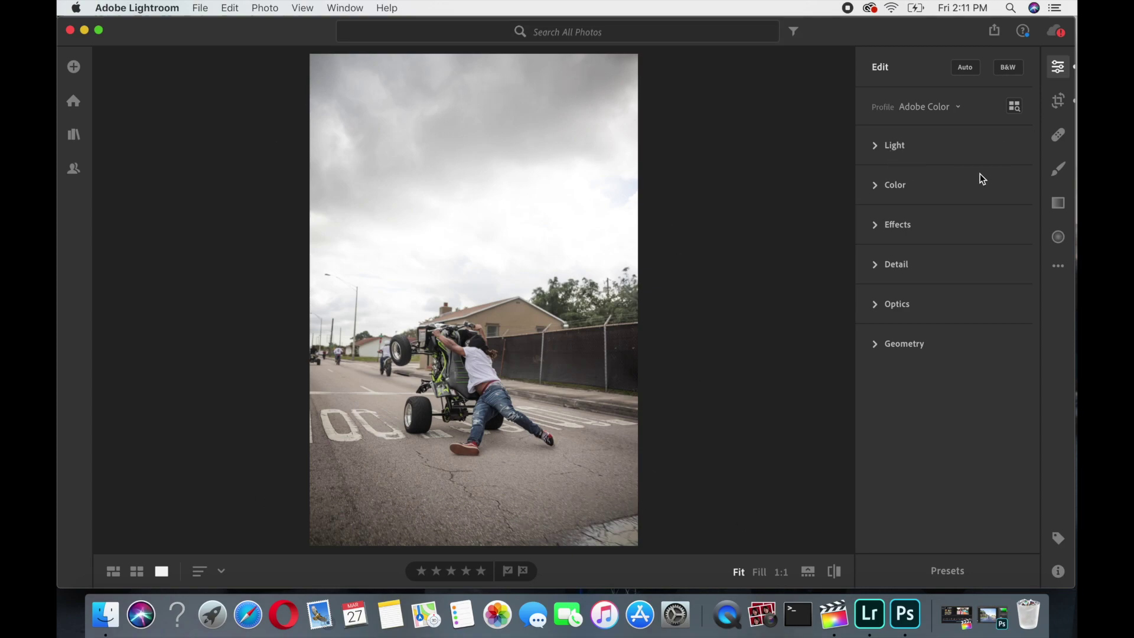
Start a brush adjustment on the foreground road with Clarity +31, Dehaze +9 and Blacks −8
{"action": "left_click", "coordinate": [1059, 167]}
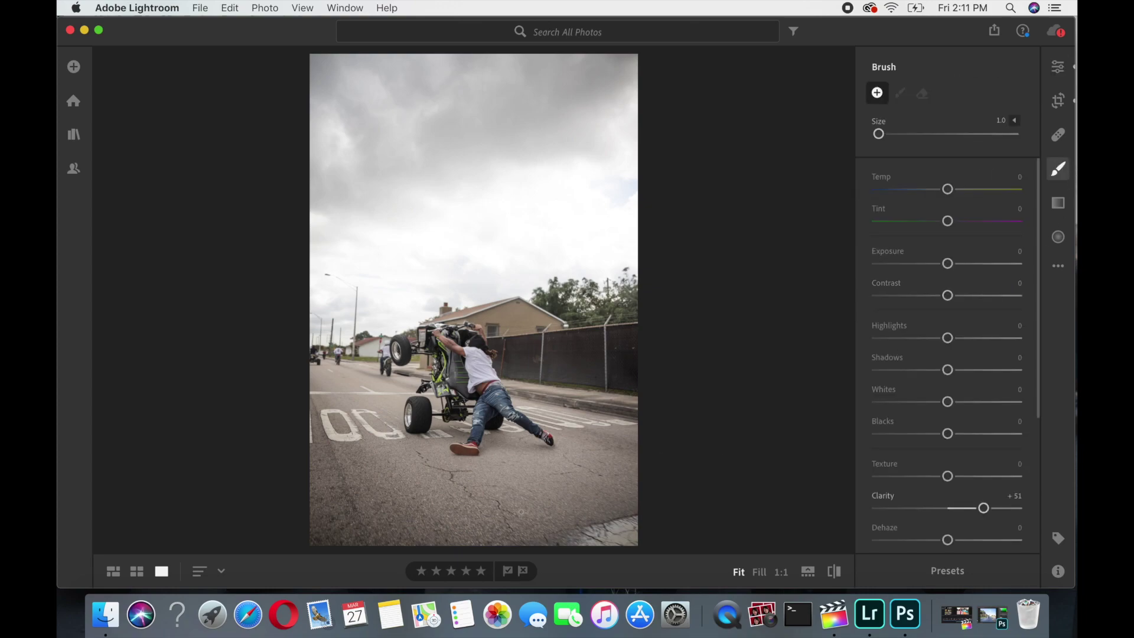
{"action": "left_click", "coordinate": [514, 505]}
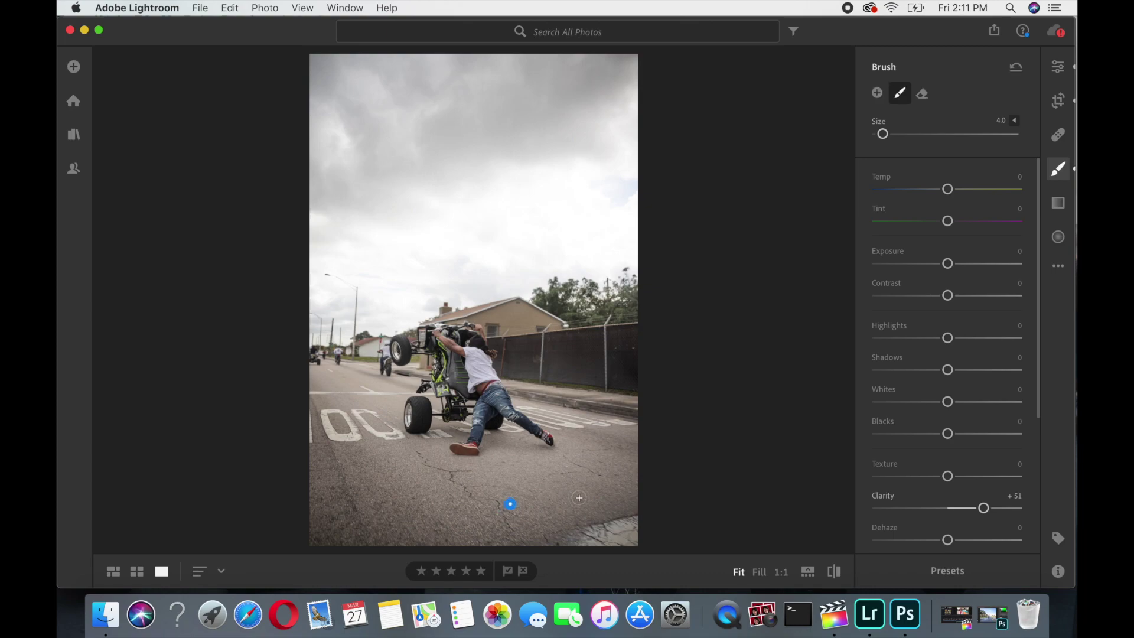
{"action": "right_click", "coordinate": [943, 442]}
{"action": "left_click", "coordinate": [955, 448]}
{"action": "scroll", "coordinate": [955, 452], "scroll_direction": "down", "scroll_amount": 2}
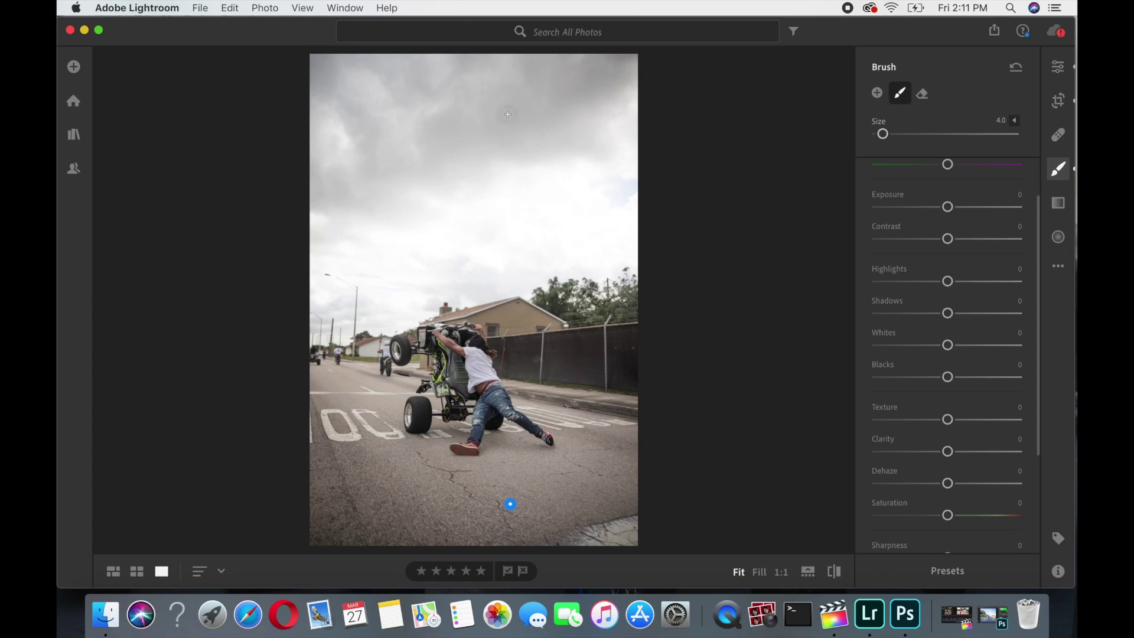
{"action": "left_click_drag", "start_coordinate": [947, 451], "coordinate": [954, 485]}
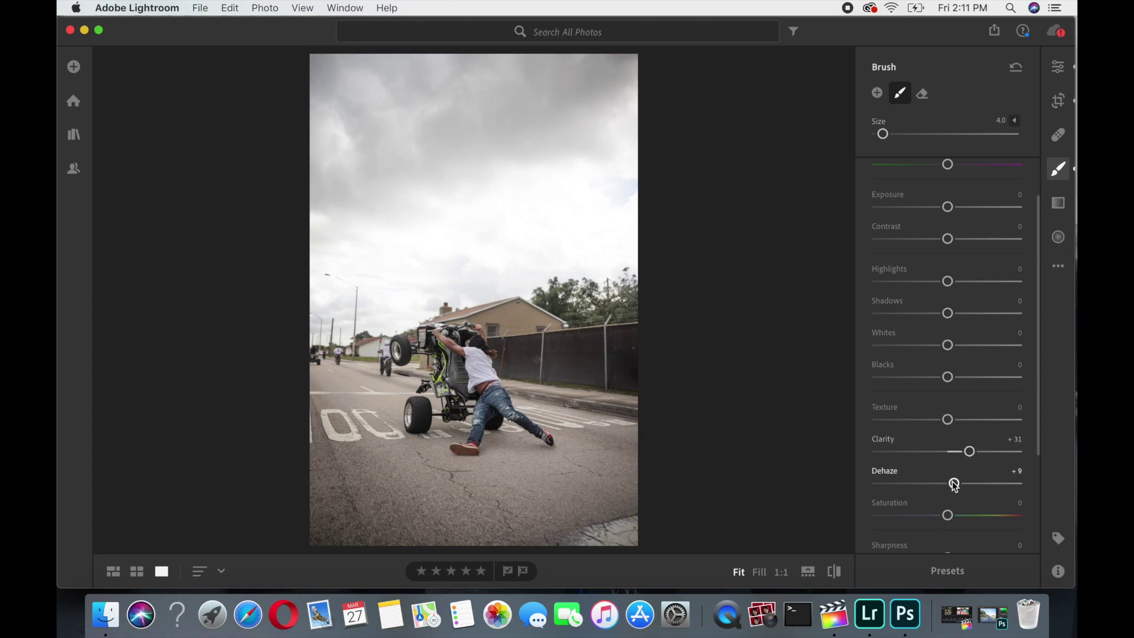
{"action": "left_click_drag", "start_coordinate": [948, 378], "coordinate": [943, 384]}
Adjust the brush size for working over the road, enlarging it to 11 and reducing it to 8
{"action": "key", "text": "bracketright"}
{"action": "key", "text": "bracketright"}
{"action": "key", "text": "bracketright"}
{"action": "key", "text": "bracketright"}
{"action": "key", "text": "bracketright"}
{"action": "key", "text": "bracketright"}
{"action": "key", "text": "bracketright"}
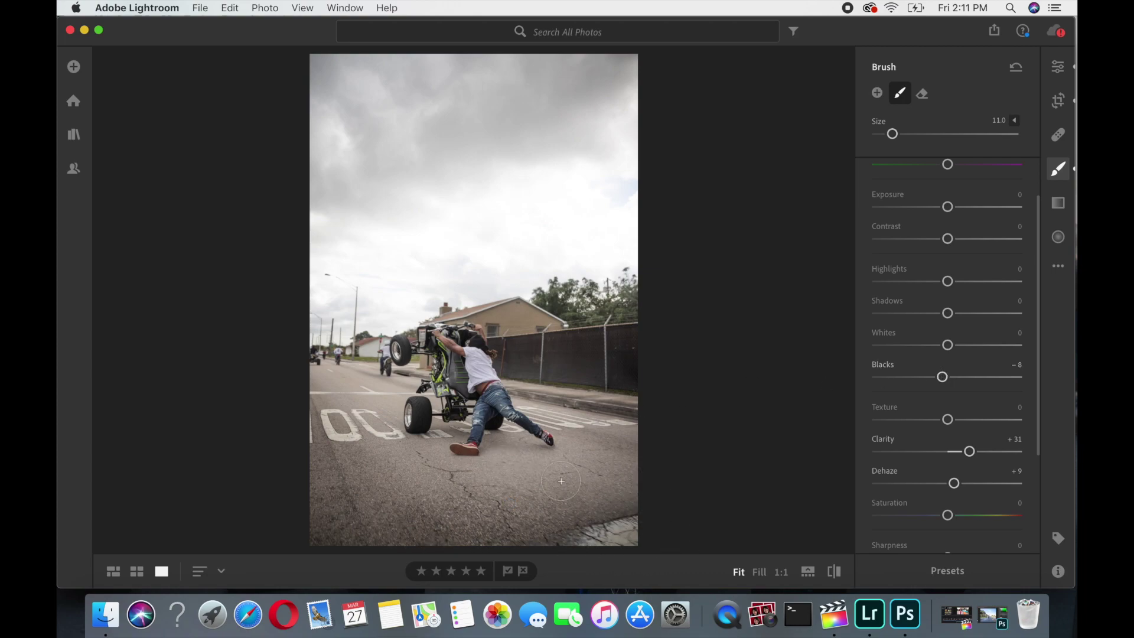
{"action": "key", "text": "bracketleft"}
{"action": "key", "text": "bracketleft"}
{"action": "key", "text": "bracketleft"}
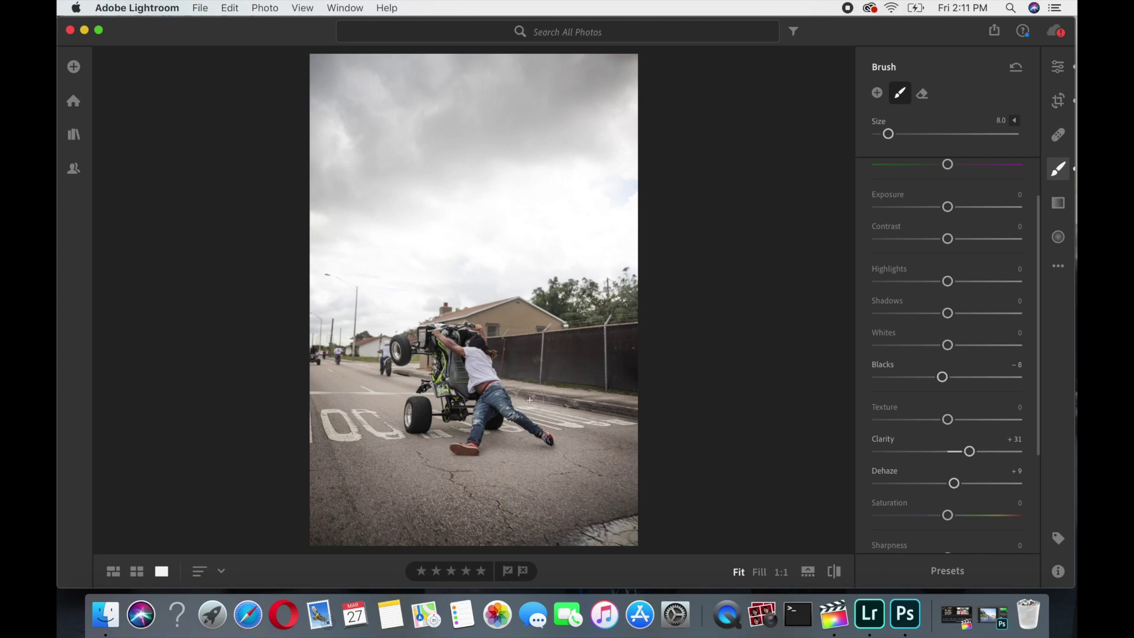
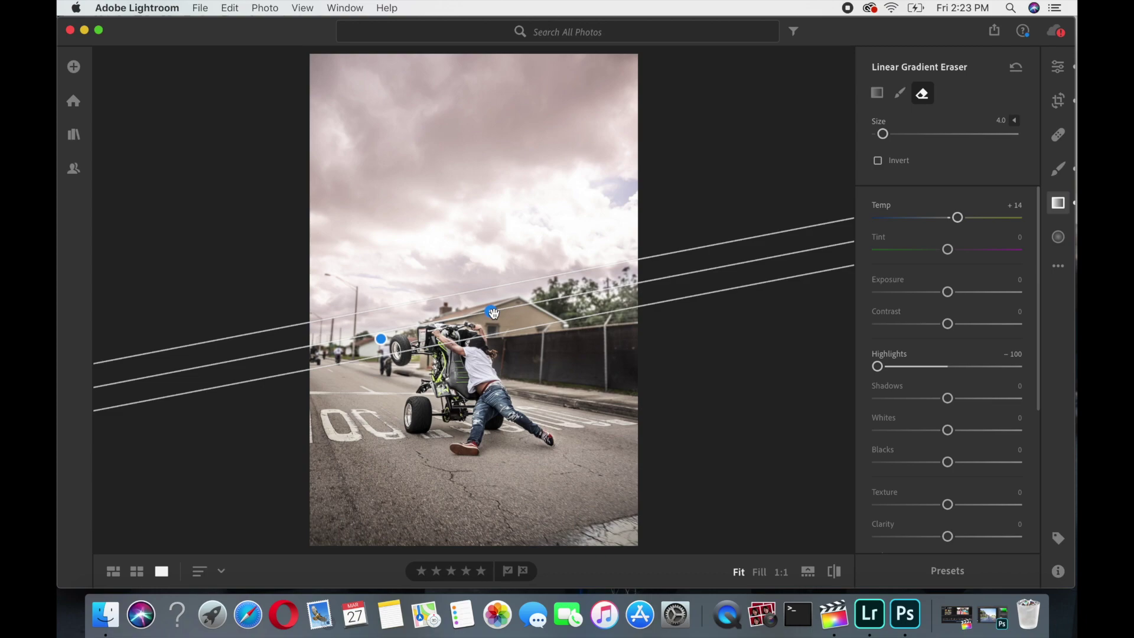
Review the linear gradient over the sky, return to the main edit settings and collapse the Effects section
{"action": "mouse_move", "coordinate": [493, 313]}
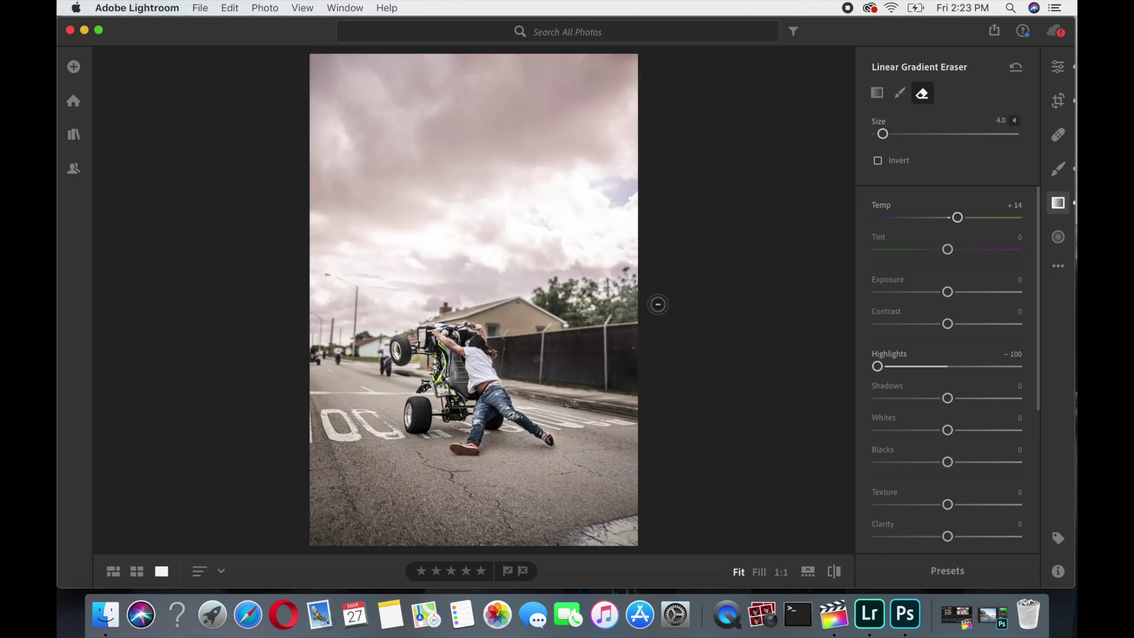
{"action": "scroll", "coordinate": [1015, 328], "scroll_direction": "down", "scroll_amount": 1}
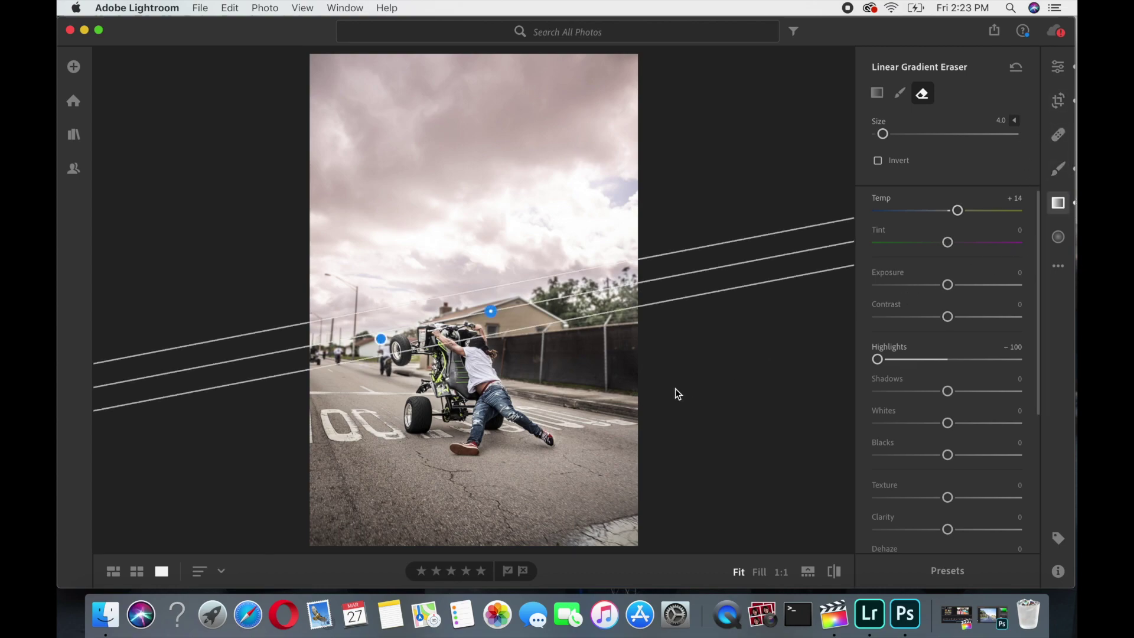
{"action": "left_click", "coordinate": [1061, 62]}
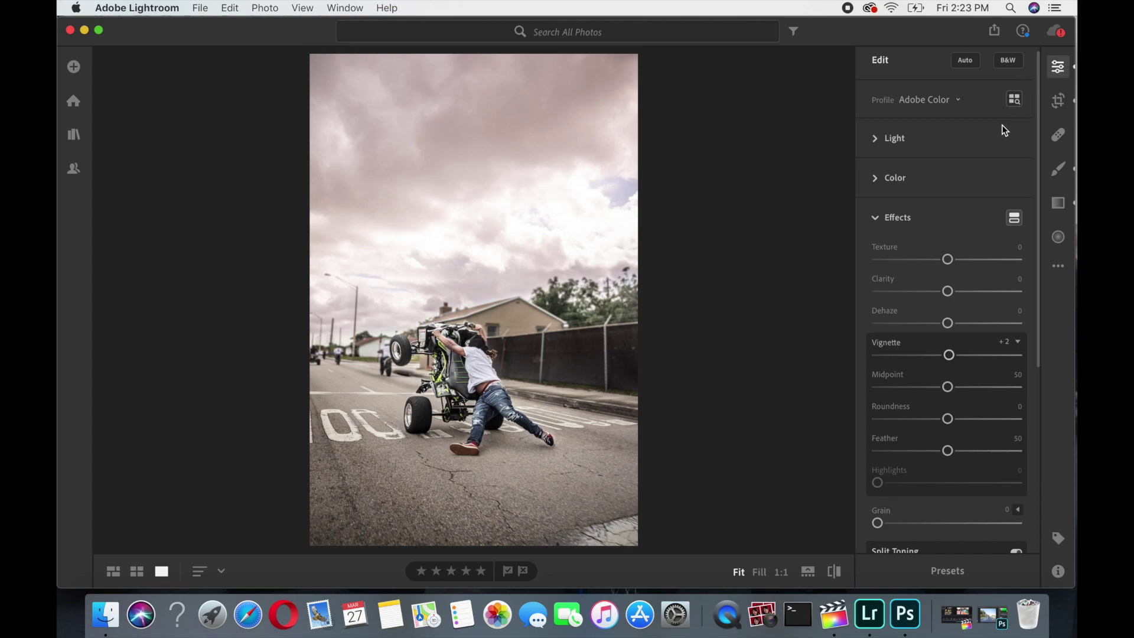
{"action": "left_click", "coordinate": [911, 220]}
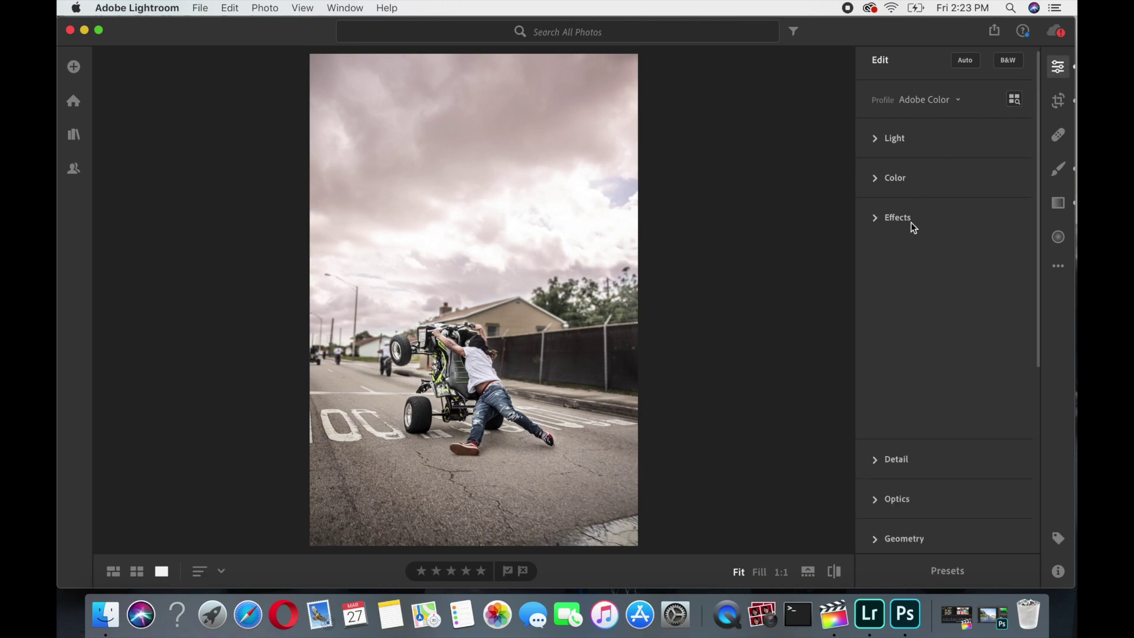
Brighten the highlights by moving the white endpoint of the point curve slightly inward along its upper edge
{"action": "left_click", "coordinate": [923, 145]}
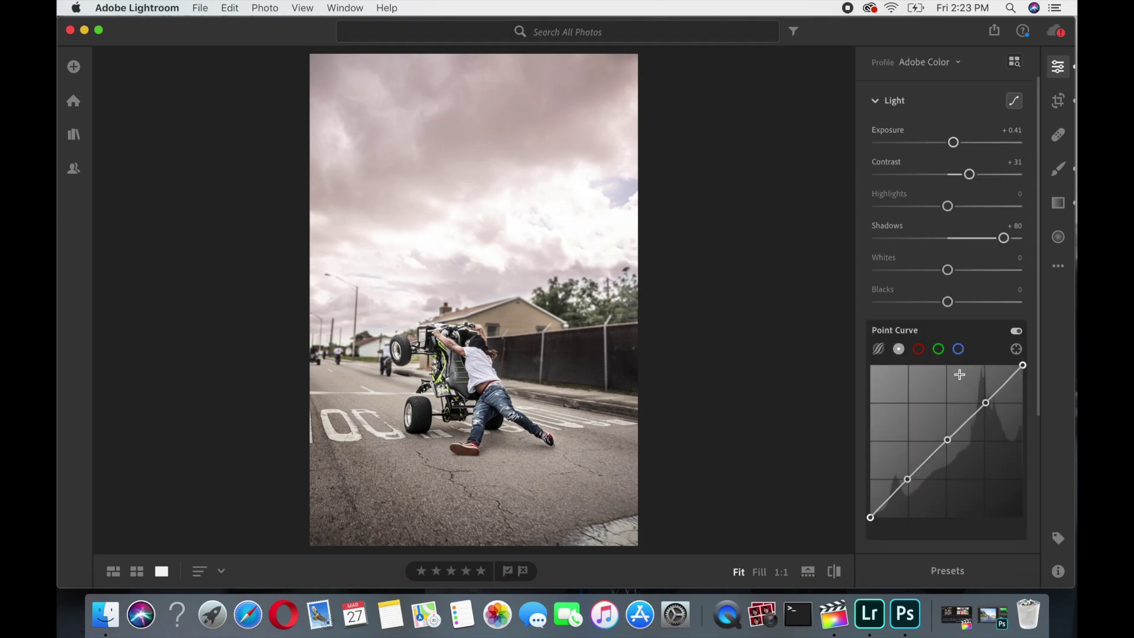
{"action": "double_click", "coordinate": [960, 374]}
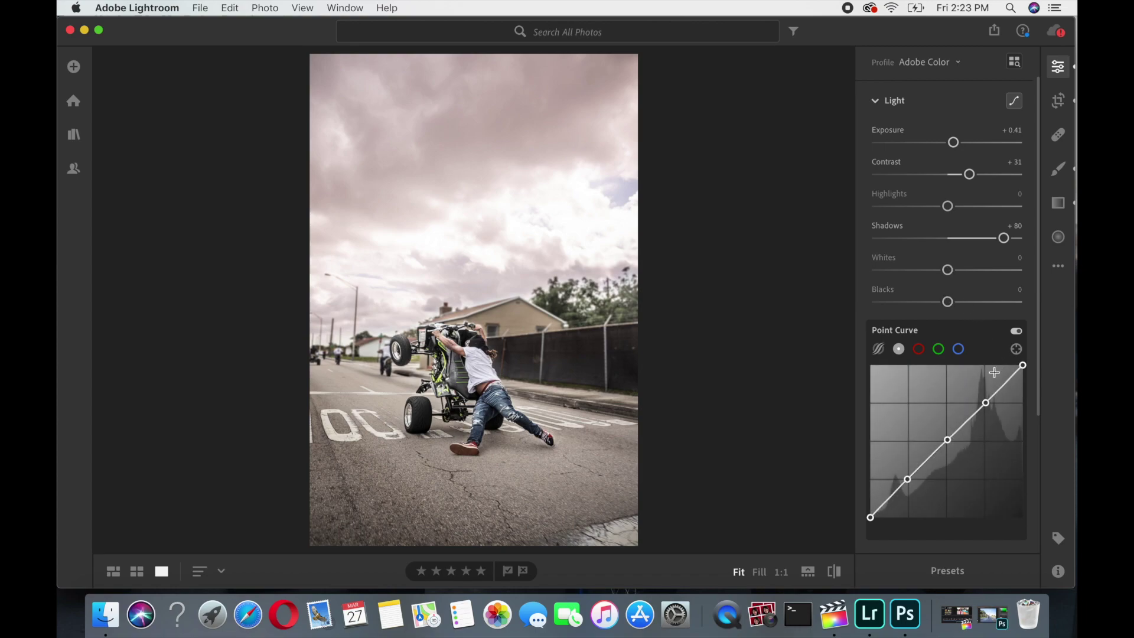
{"action": "scroll", "coordinate": [995, 373], "scroll_direction": "down", "scroll_amount": 3}
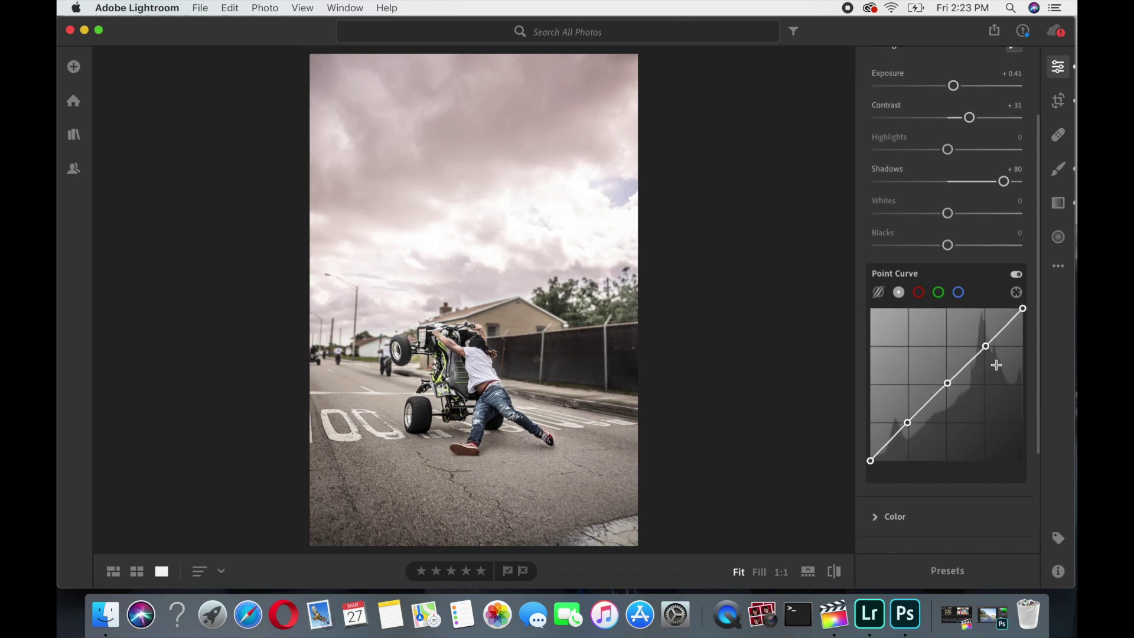
{"action": "left_click", "coordinate": [1021, 311]}
{"action": "left_click", "coordinate": [907, 422]}
{"action": "left_click", "coordinate": [909, 424]}
{"action": "left_click_drag", "start_coordinate": [1023, 311], "coordinate": [1004, 307]}
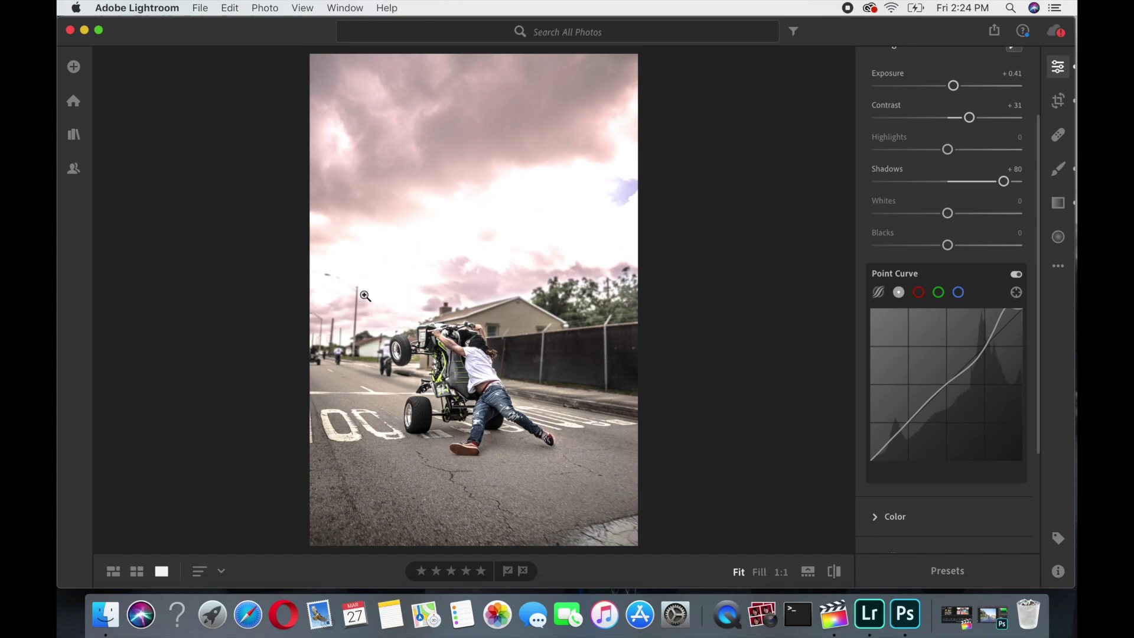
{"action": "left_click", "coordinate": [898, 292]}
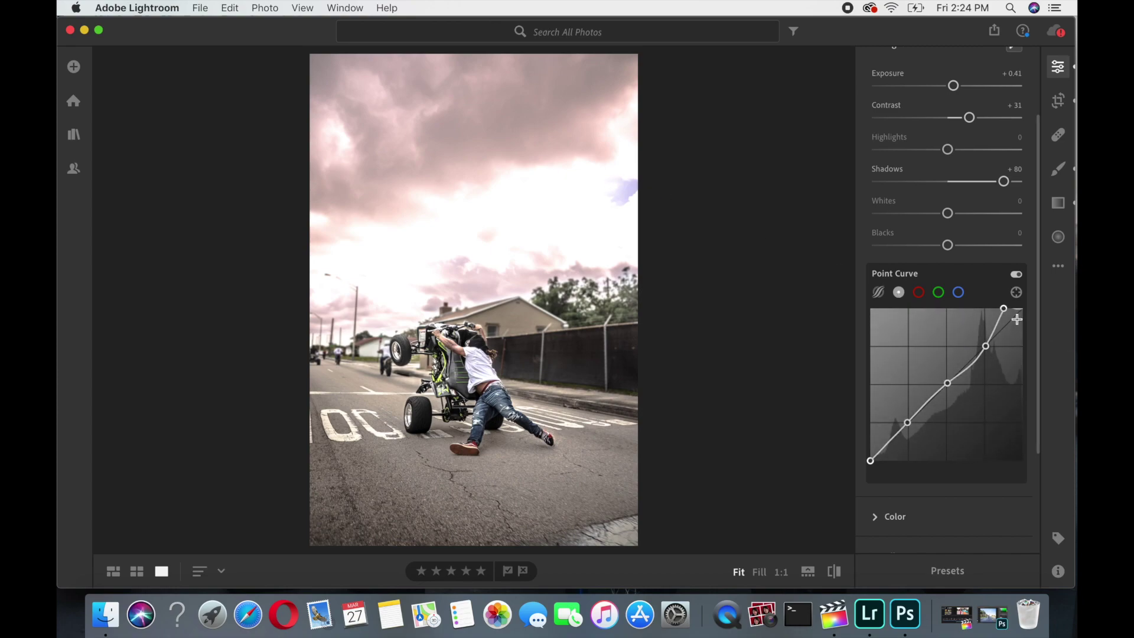
{"action": "left_click_drag", "start_coordinate": [1004, 308], "coordinate": [1021, 304]}
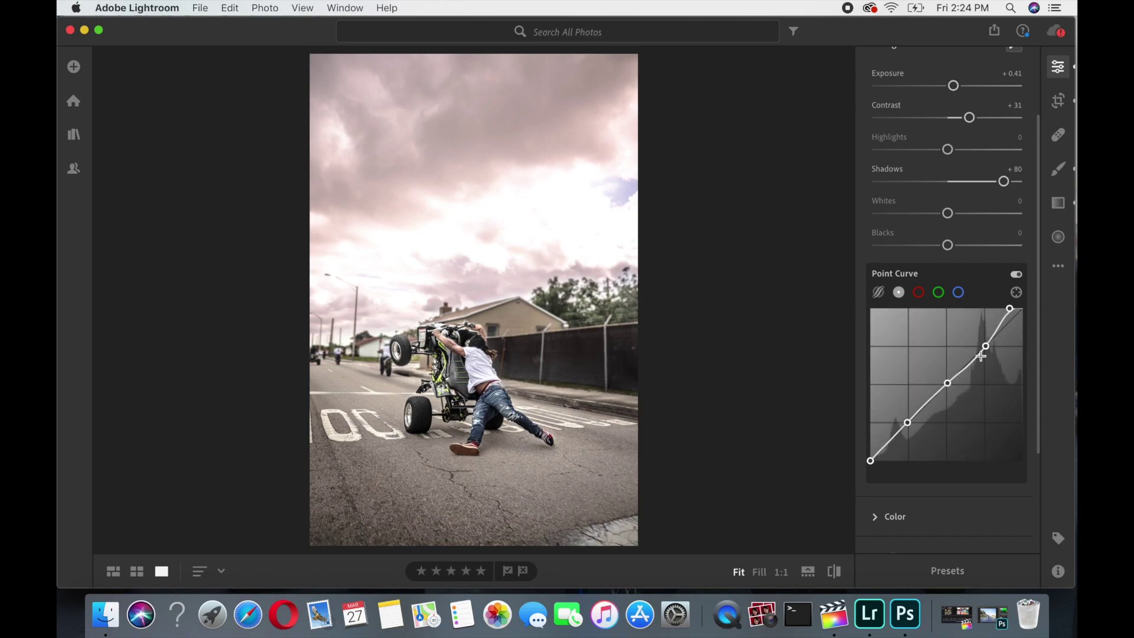
{"action": "mouse_move", "coordinate": [1009, 309]}
{"action": "left_mouse_down"}
{"action": "mouse_move", "coordinate": [992, 309]}
{"action": "mouse_move", "coordinate": [1028, 309]}
{"action": "mouse_move", "coordinate": [1008, 308]}
{"action": "left_mouse_up"}
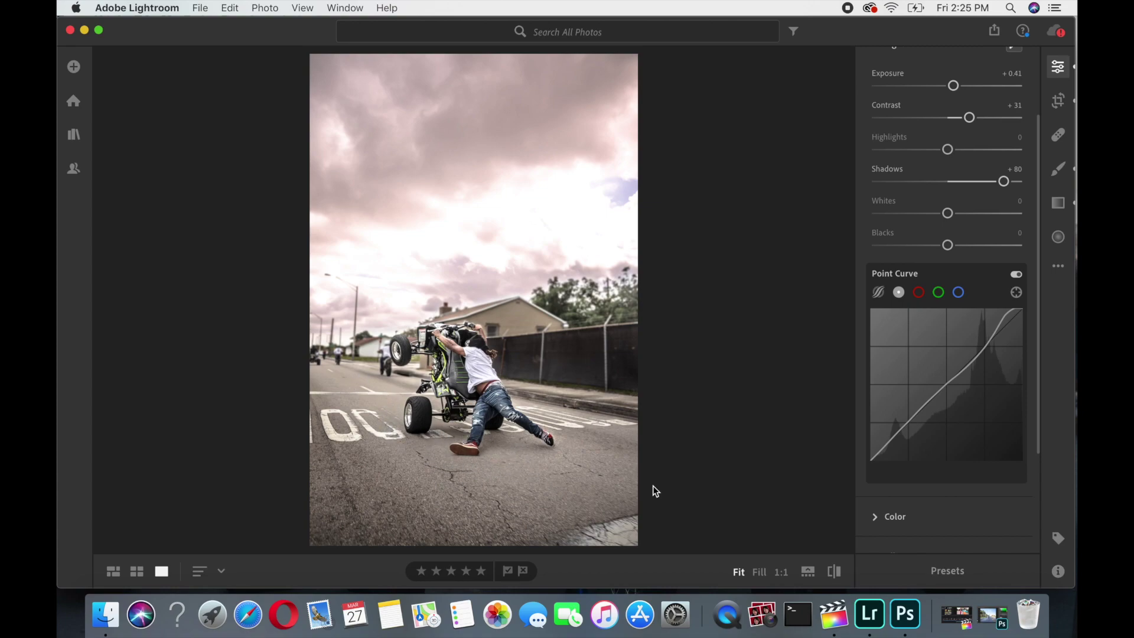
Add an upper-midtone anchor to the point curve and raise the three-quarter-tone point slightly
{"action": "left_click", "coordinate": [972, 357]}
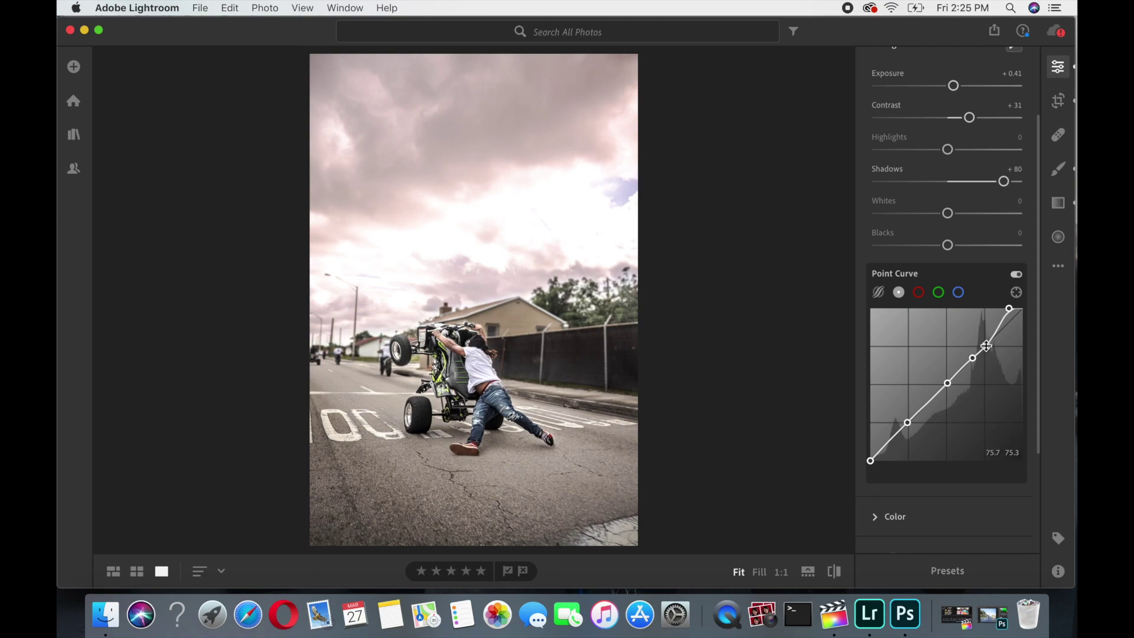
{"action": "left_click_drag", "start_coordinate": [986, 346], "coordinate": [988, 340]}
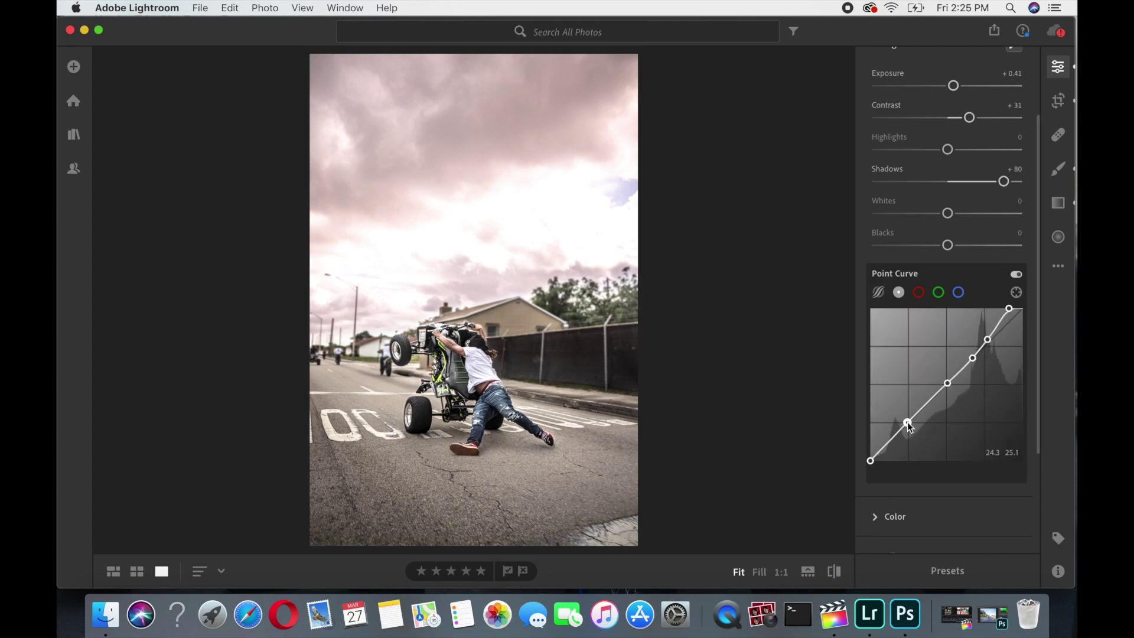
Try other positions for the curve's shadow point, settle it at about 25.1, 24.3 and collapse the Light section
{"action": "left_click_drag", "start_coordinate": [907, 422], "coordinate": [911, 422]}
{"action": "left_click_drag", "start_coordinate": [912, 422], "coordinate": [901, 428]}
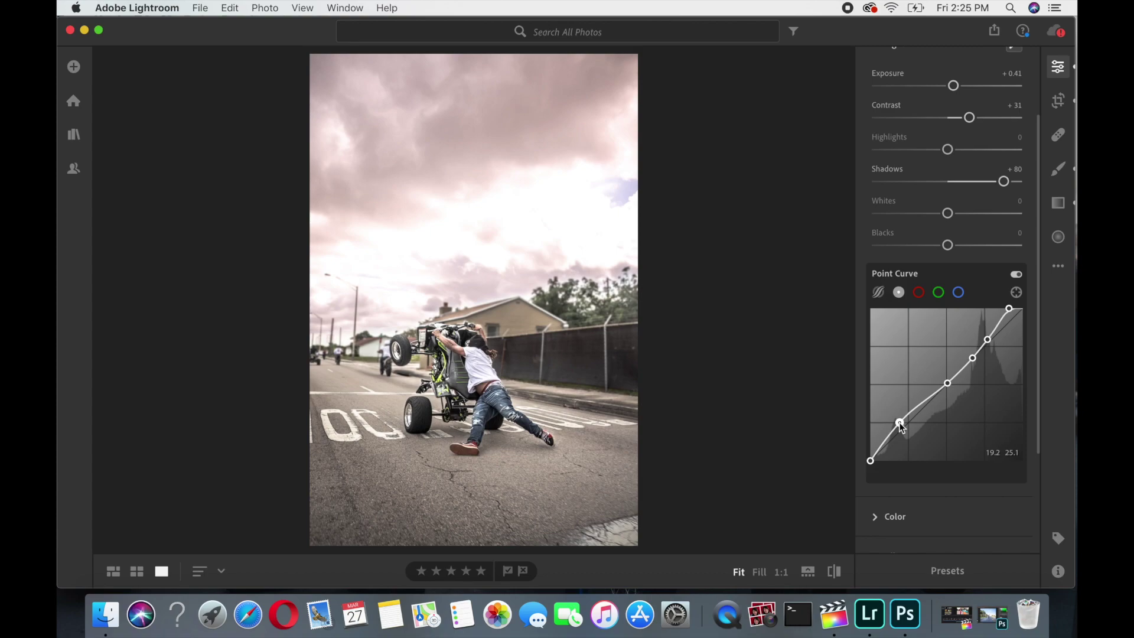
{"action": "left_click_drag", "start_coordinate": [903, 423], "coordinate": [909, 425]}
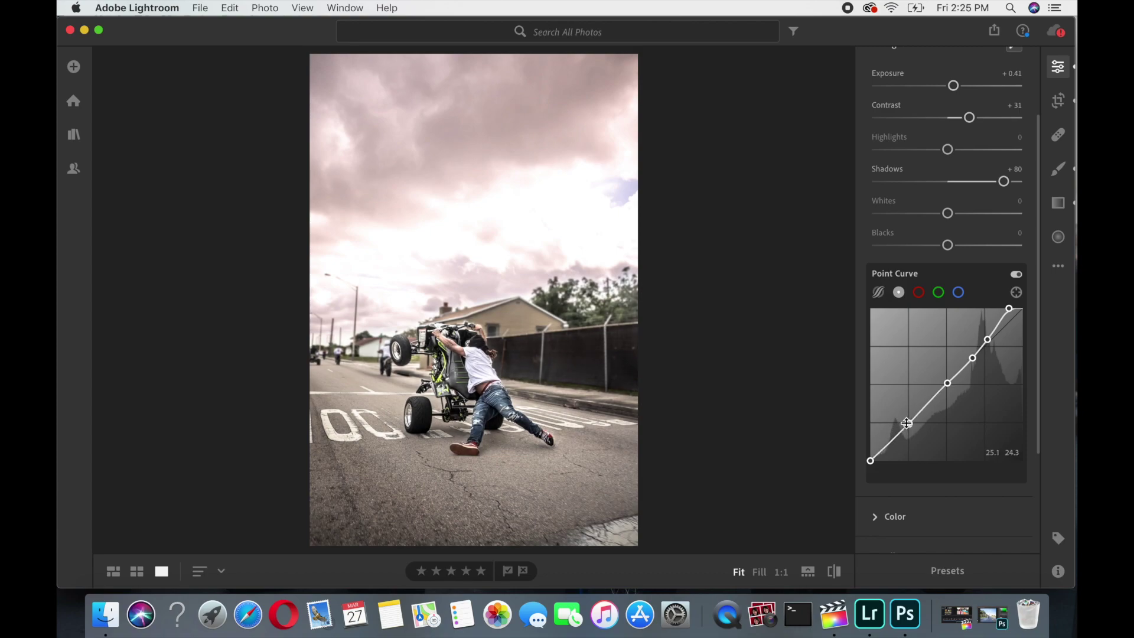
{"action": "scroll", "coordinate": [935, 243], "scroll_direction": "up", "scroll_amount": 2}
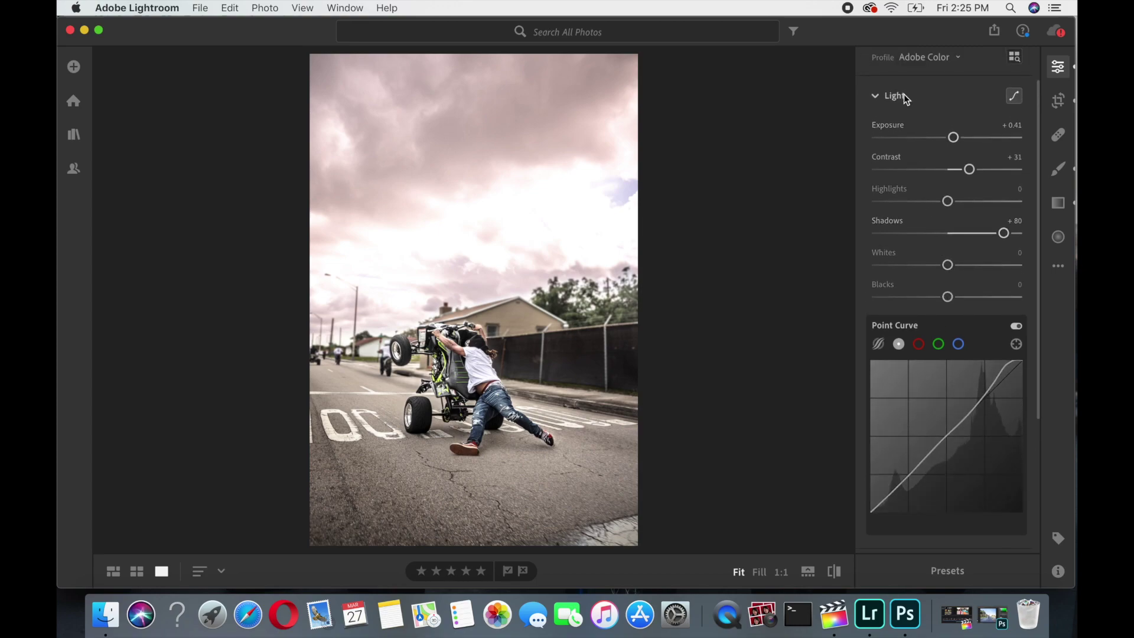
{"action": "left_click", "coordinate": [904, 97]}
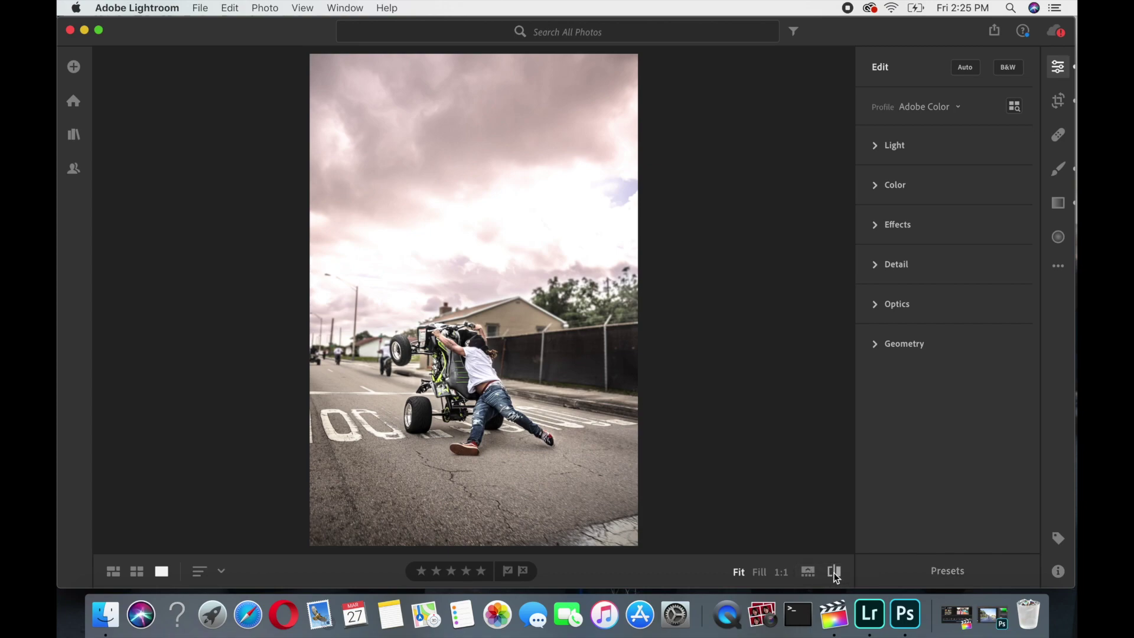
Compare the unedited original with the edited photo and return to the edited version
{"action": "left_click", "coordinate": [834, 572]}
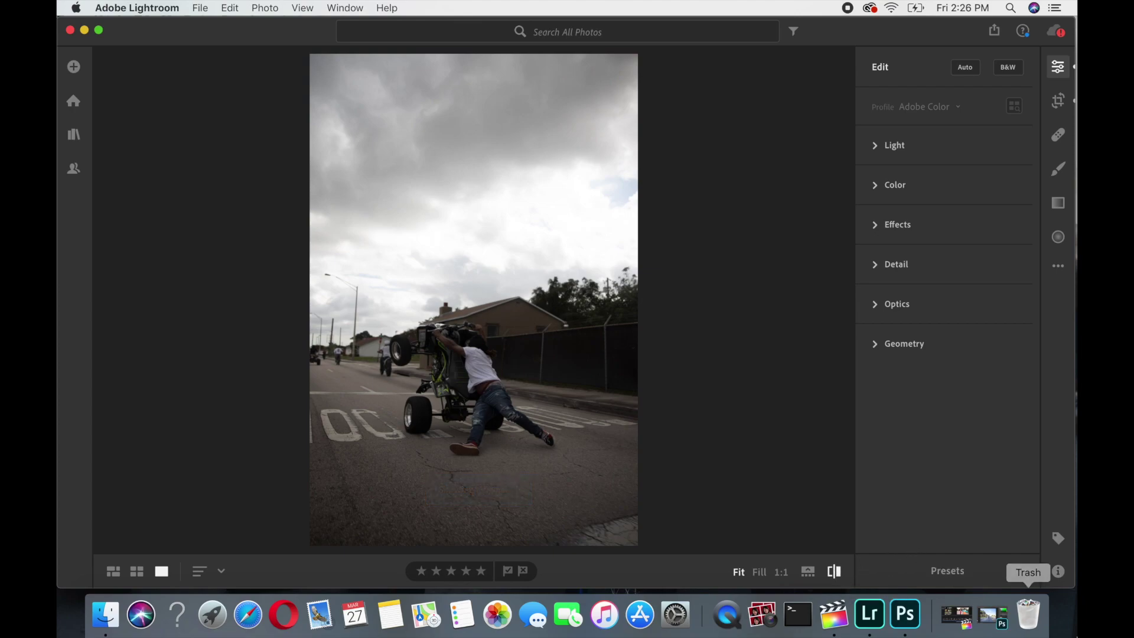
{"action": "mouse_move", "coordinate": [473, 469]}
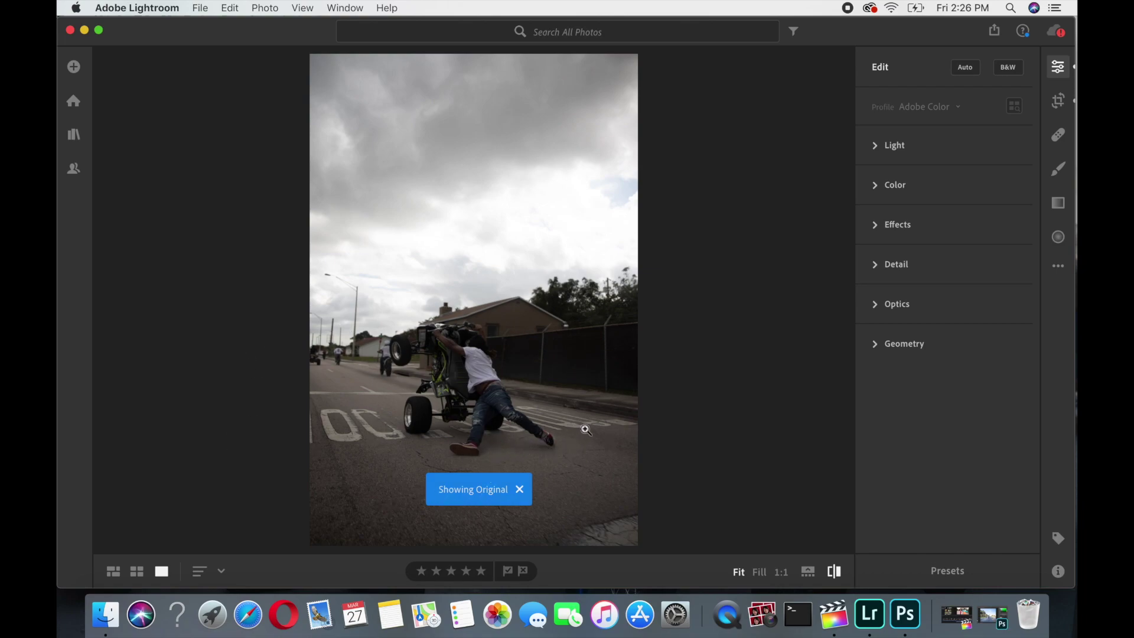
{"action": "key", "text": "backslash"}
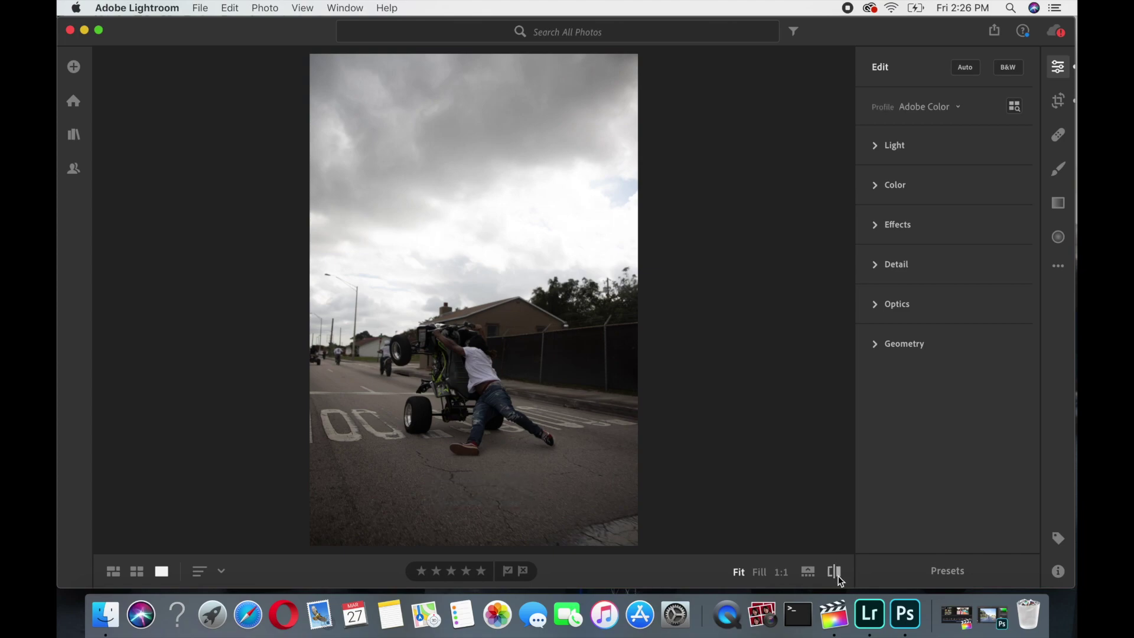
{"action": "left_click", "coordinate": [838, 576]}
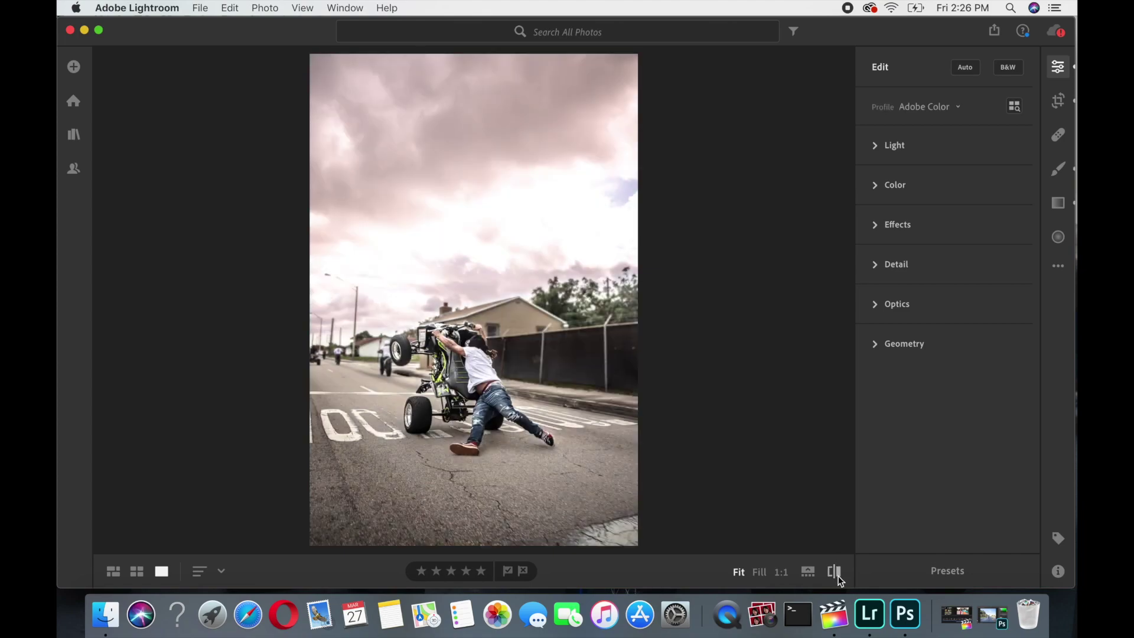
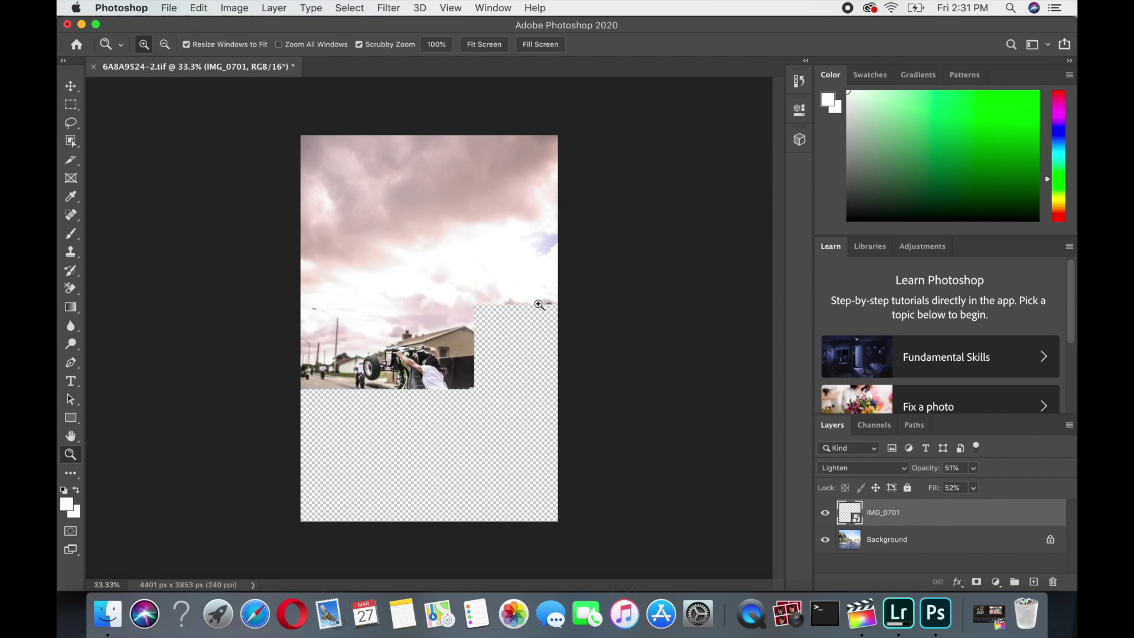
Place the YELLO logo image IMG_0701 from the Downloads folder onto the 6A8A9193-2.tif photo
{"action": "right_click", "coordinate": [108, 614]}
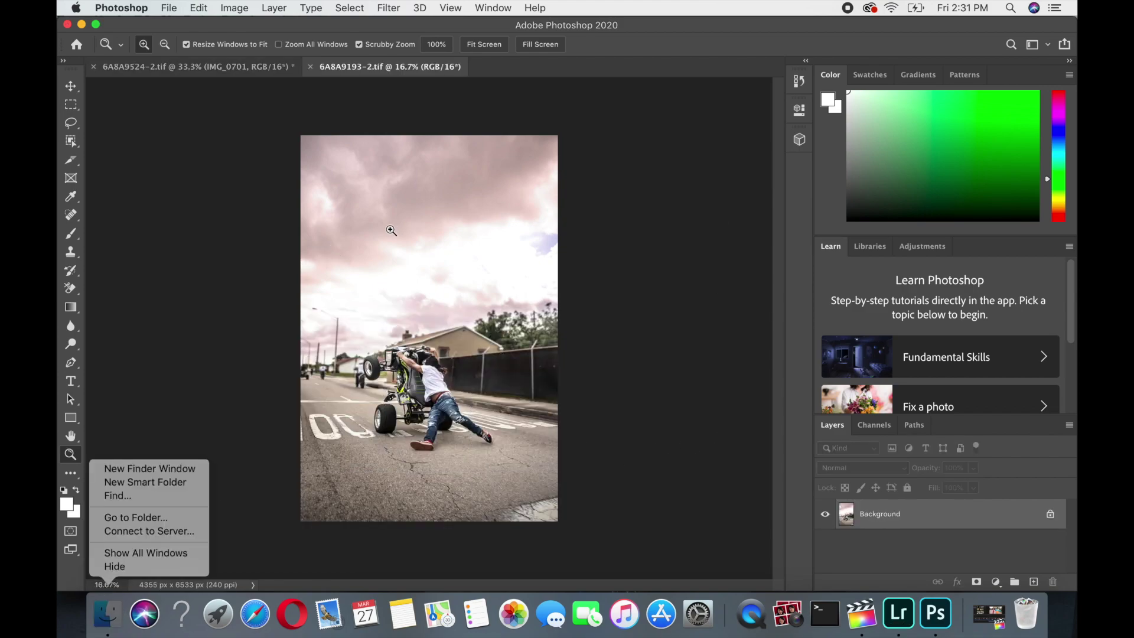
{"action": "left_click", "coordinate": [237, 550]}
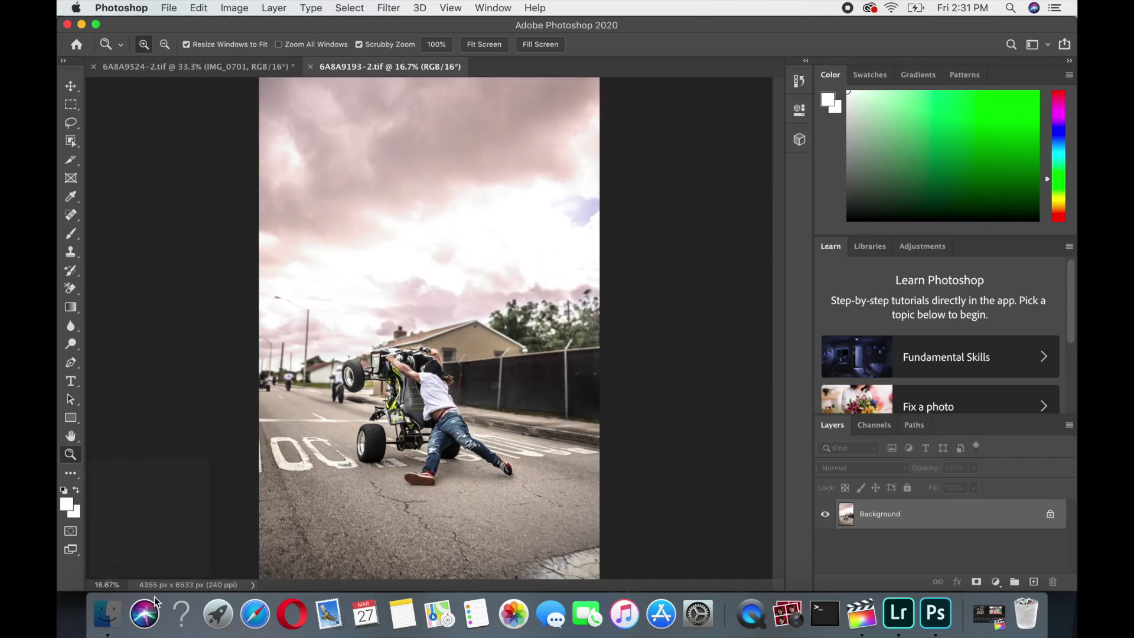
{"action": "left_click_drag", "start_coordinate": [331, 511], "coordinate": [295, 511]}
{"action": "left_click", "coordinate": [107, 614]}
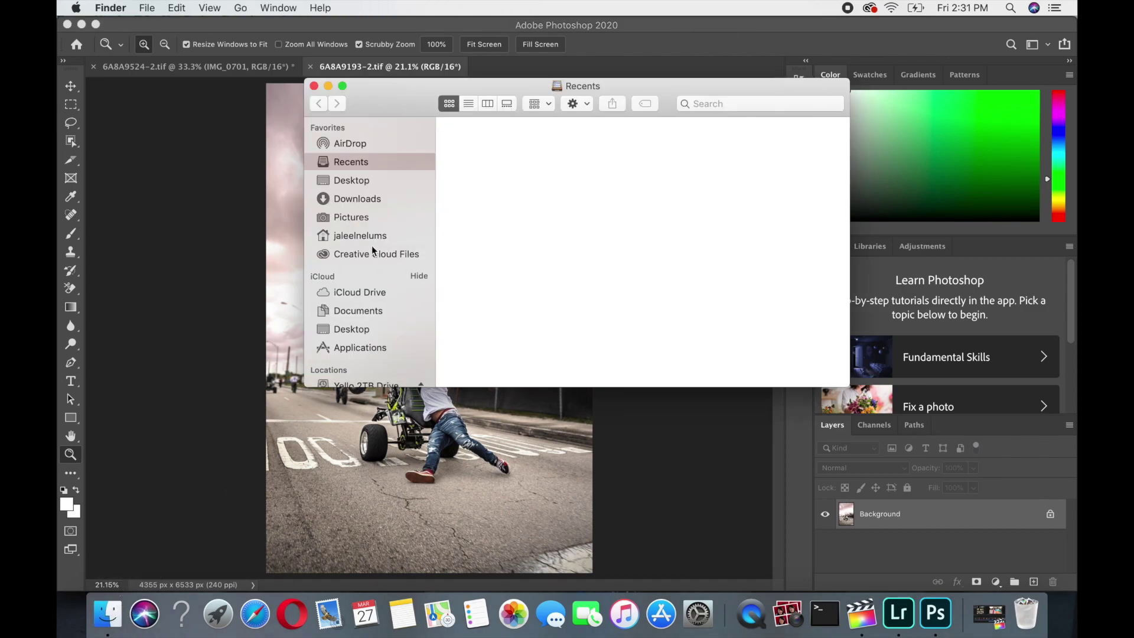
{"action": "left_click", "coordinate": [355, 197]}
{"action": "left_click_drag", "start_coordinate": [488, 158], "coordinate": [500, 402]}
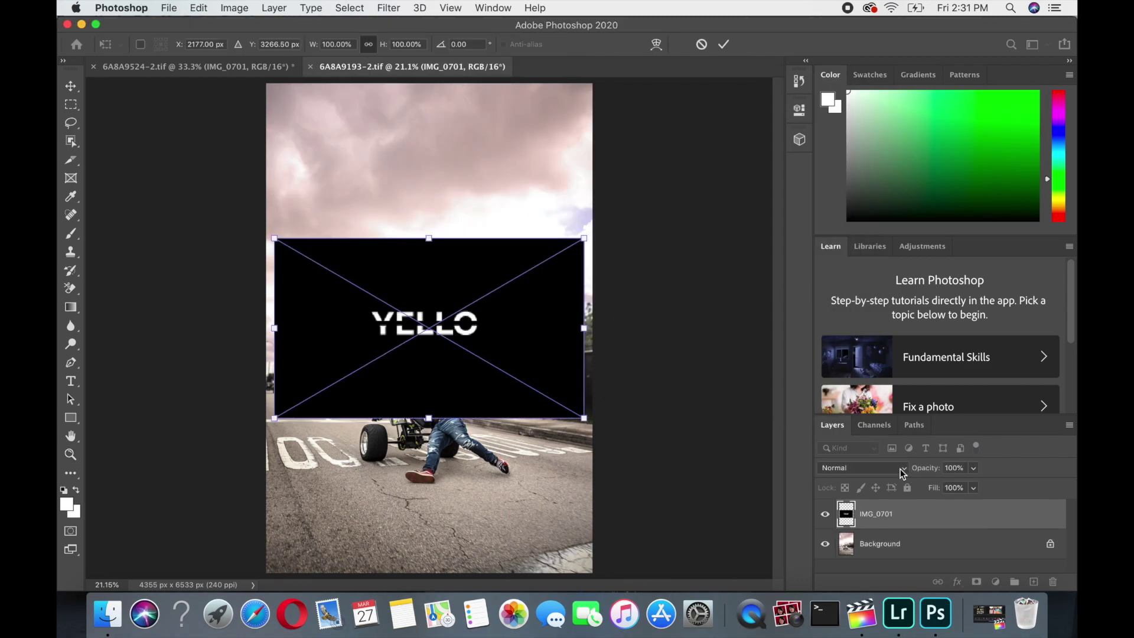
Blend the logo with Lighten and fit it on the rider's shoe sole, scaled to 14.90% and rotated 5.61°
{"action": "left_click", "coordinate": [901, 471]}
{"action": "left_click", "coordinate": [866, 568]}
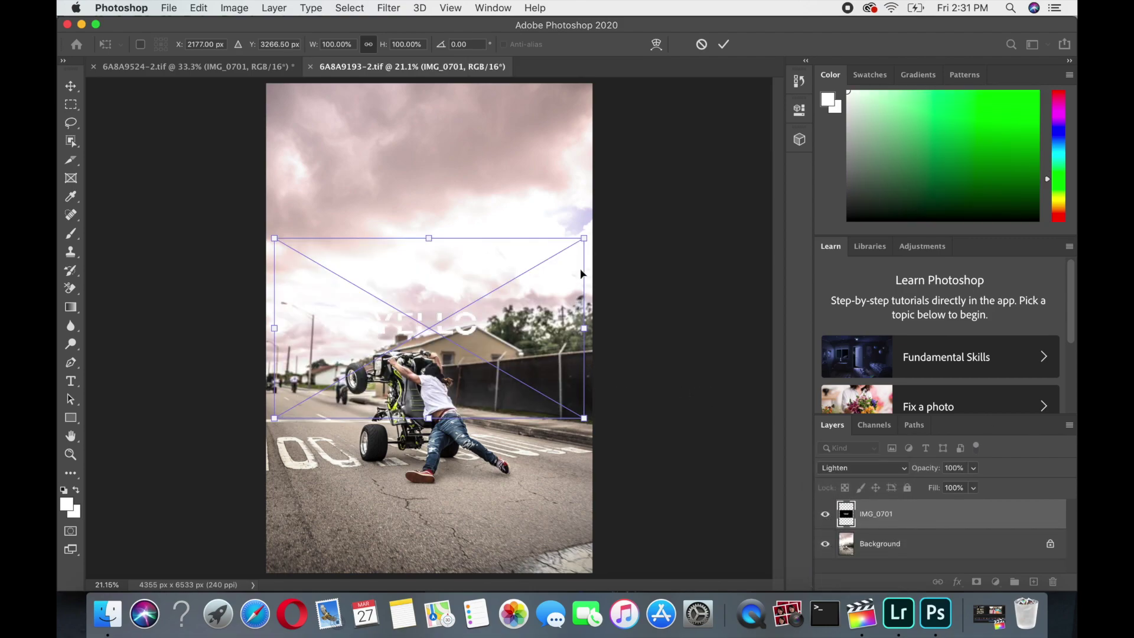
{"action": "left_click_drag", "start_coordinate": [583, 236], "coordinate": [454, 505]}
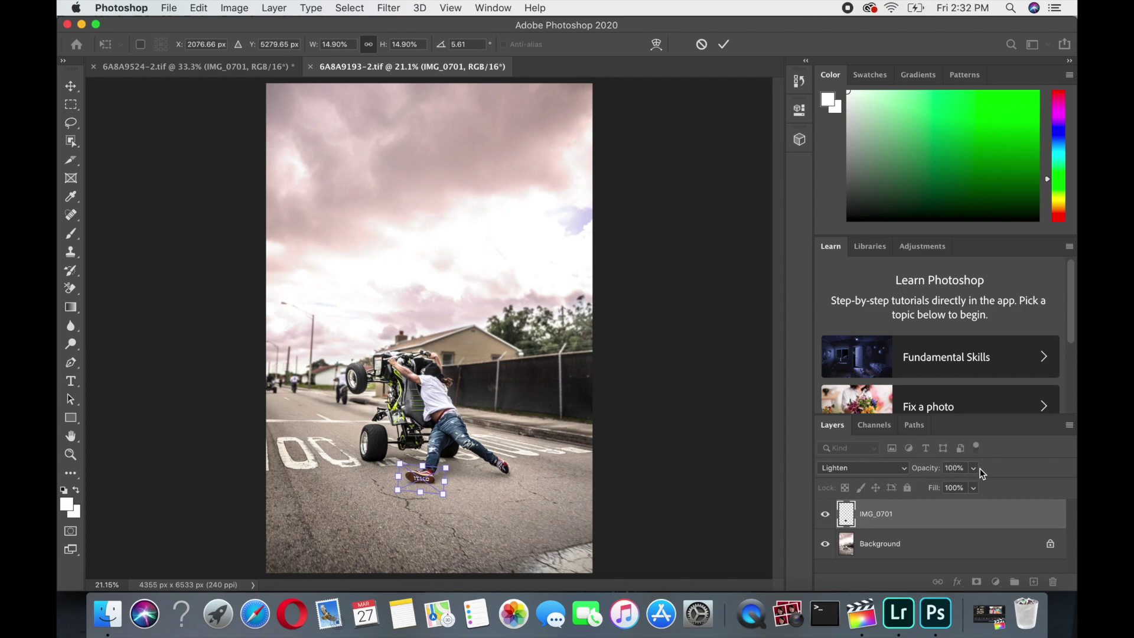
{"action": "left_click", "coordinate": [900, 543]}
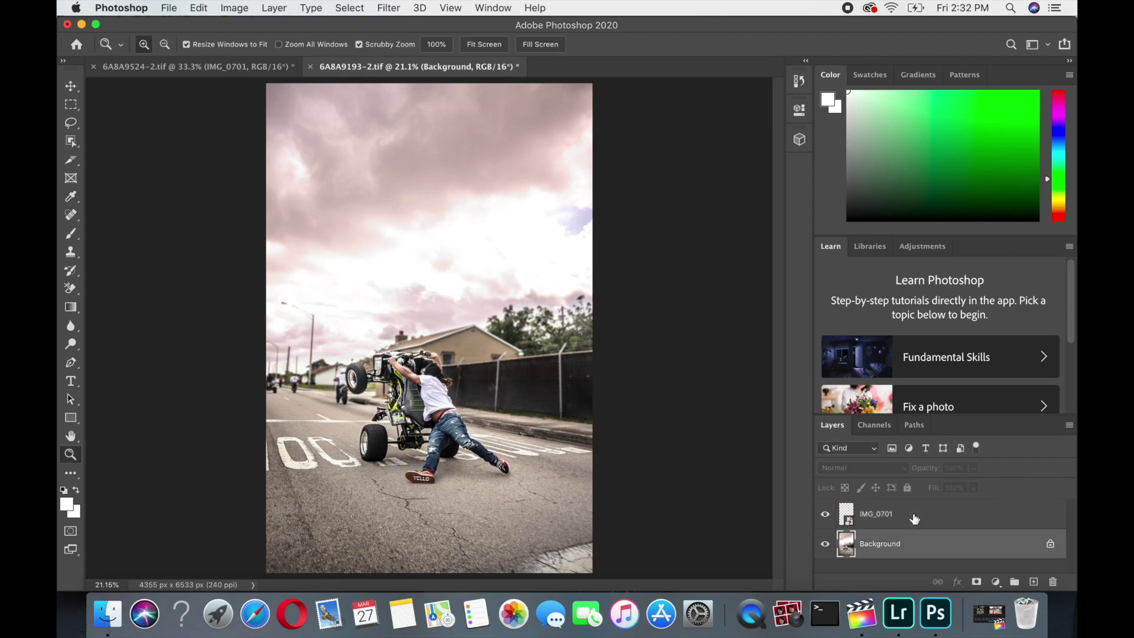
Set the logo layer's opacity to 53% and its fill to 52%
{"action": "left_click", "coordinate": [944, 519]}
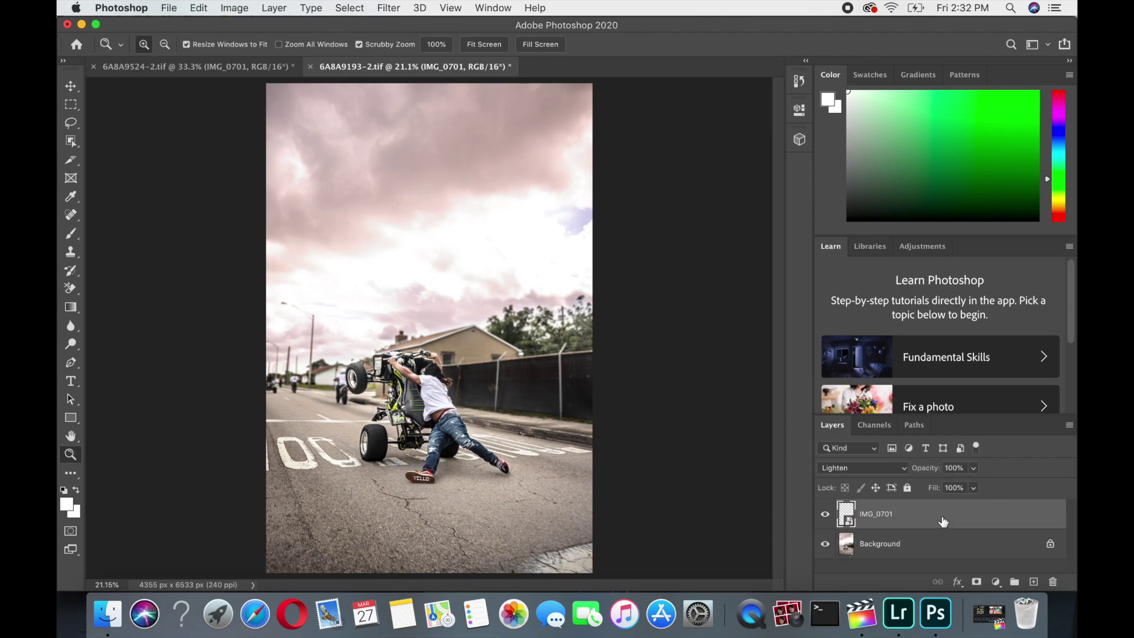
{"action": "left_click", "coordinate": [973, 488]}
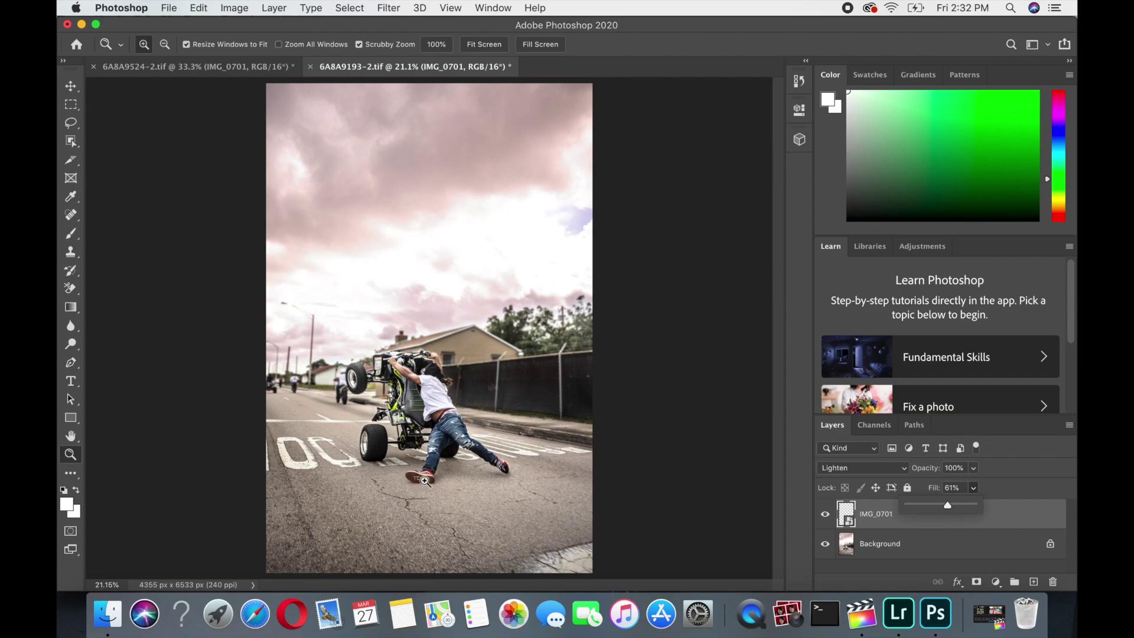
{"action": "left_click", "coordinate": [973, 468]}
{"action": "left_click_drag", "start_coordinate": [976, 485], "coordinate": [964, 489]}
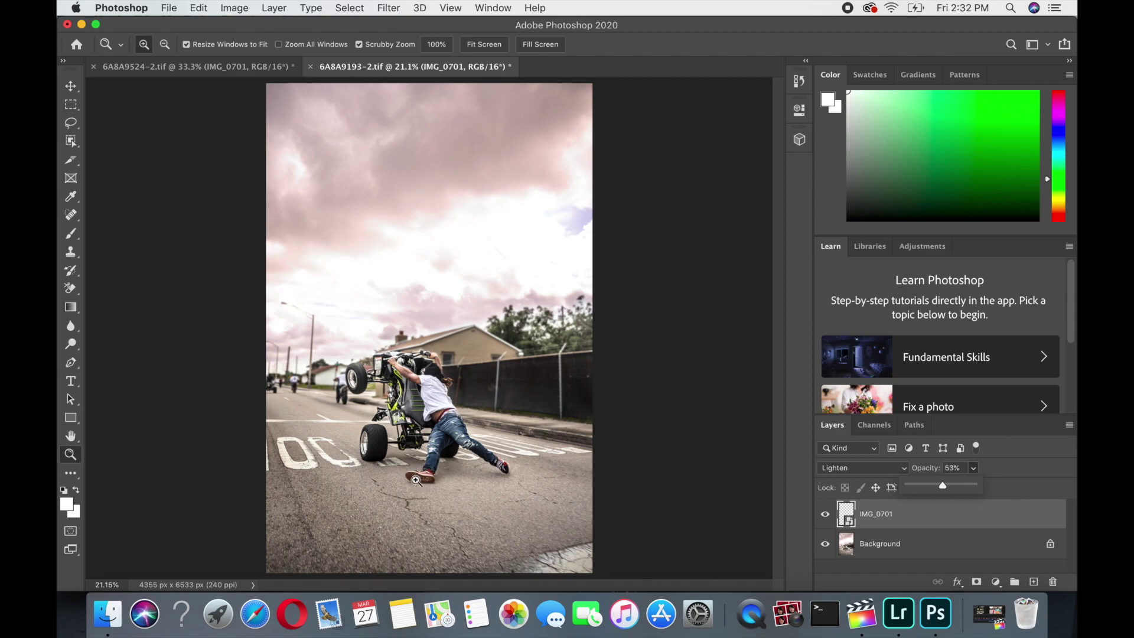
{"action": "left_click", "coordinate": [985, 490]}
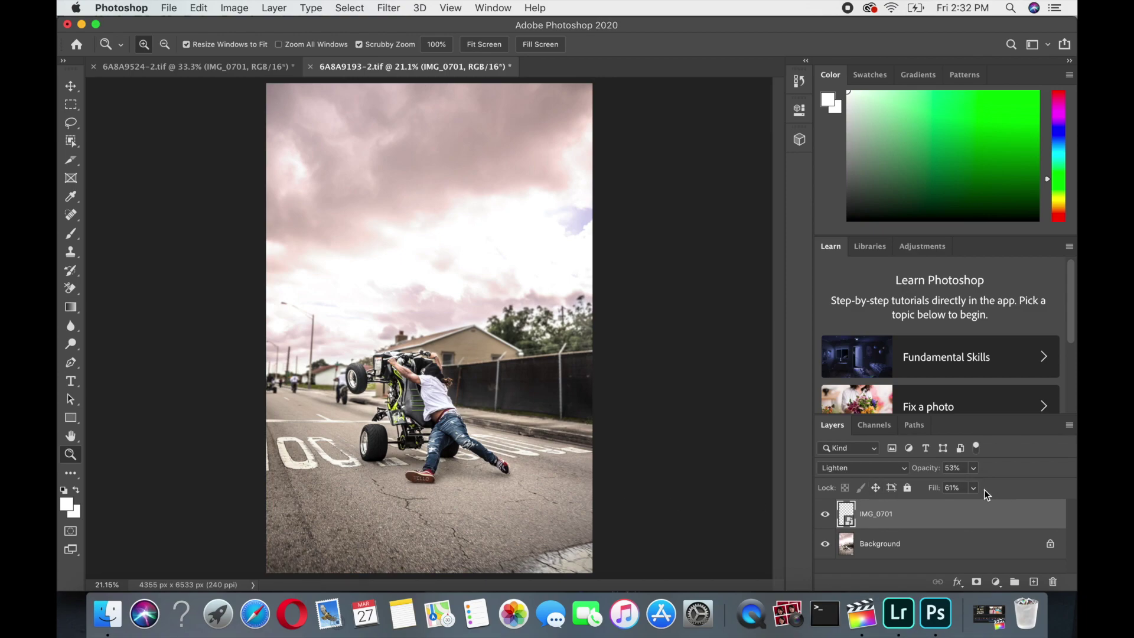
{"action": "left_click", "coordinate": [973, 489]}
{"action": "left_click_drag", "start_coordinate": [969, 504], "coordinate": [966, 505]}
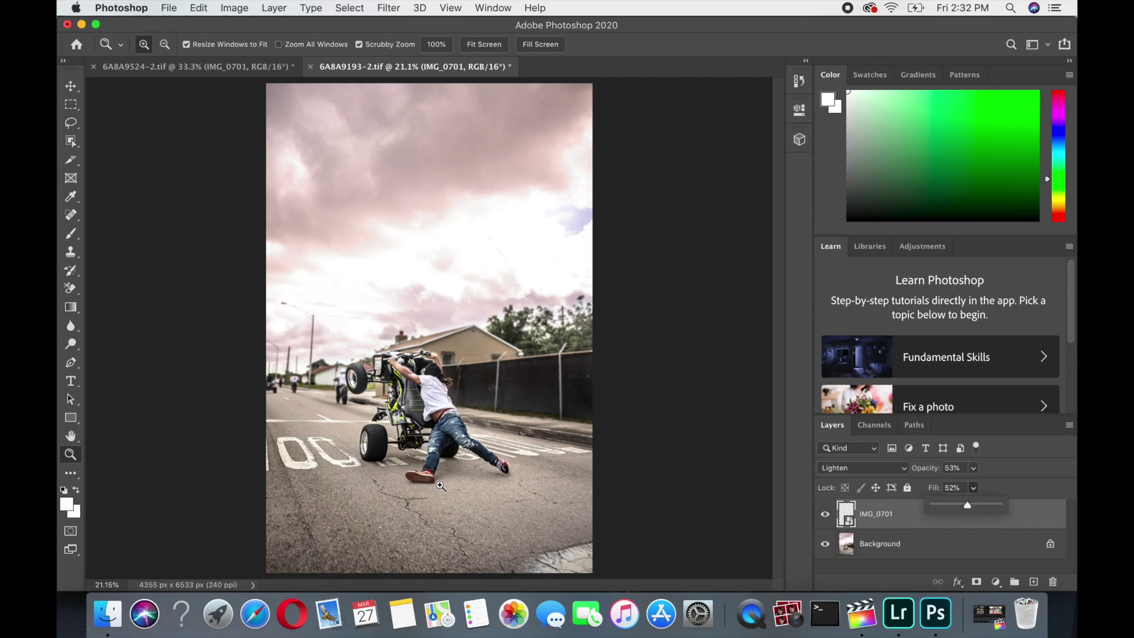
{"action": "left_click", "coordinate": [802, 337]}
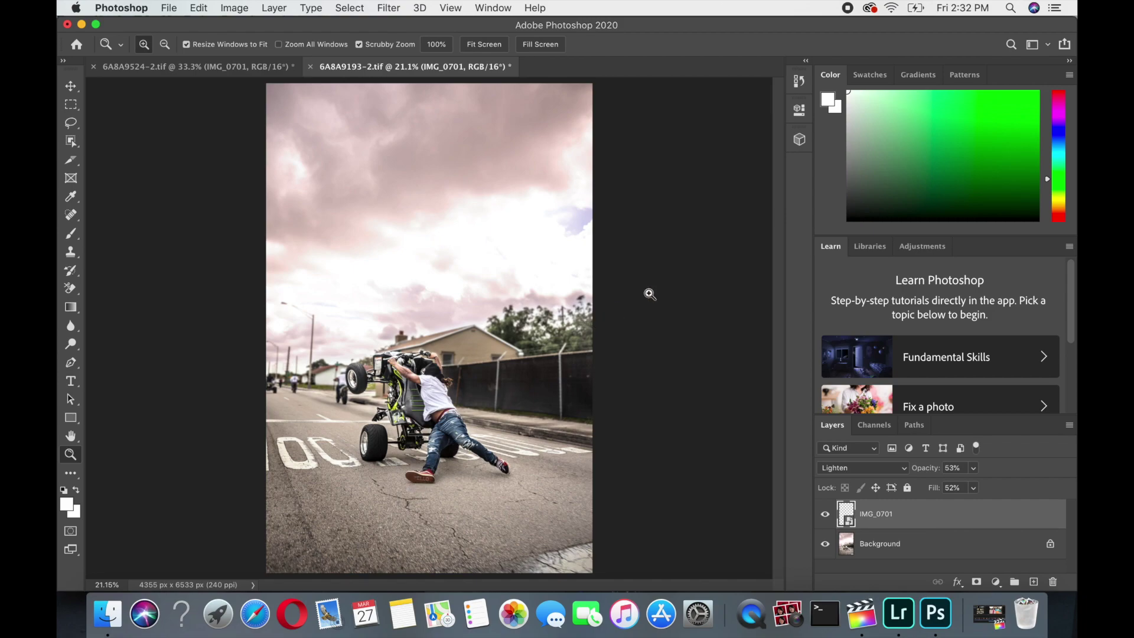
Review the sharing options for the composite photo and close them
{"action": "left_click", "coordinate": [1063, 45]}
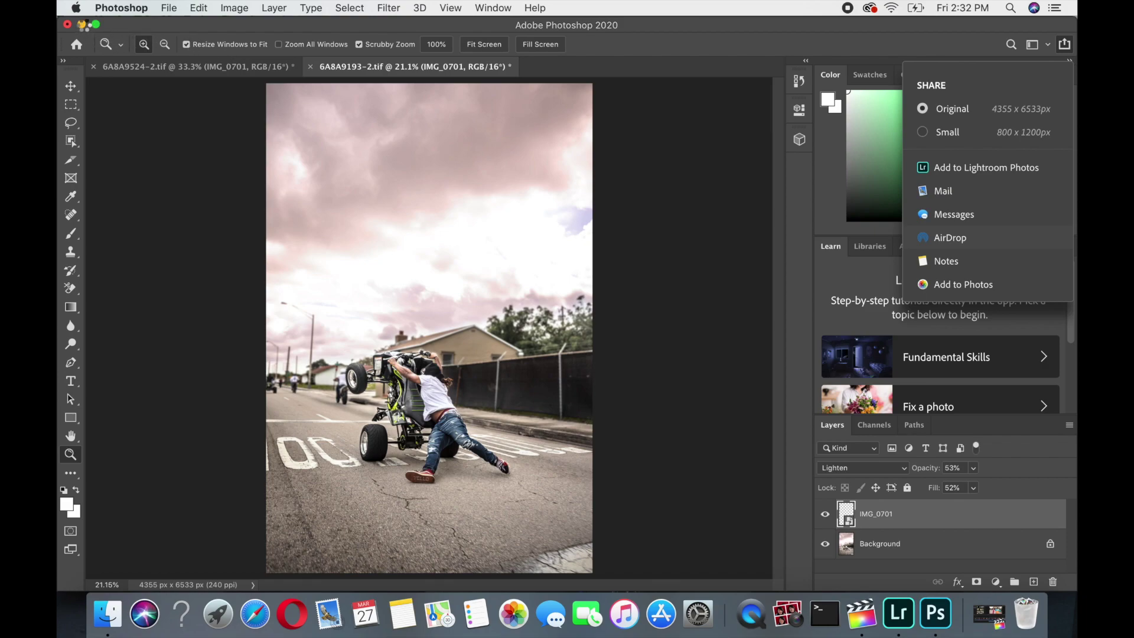
{"action": "left_click", "coordinate": [86, 30]}
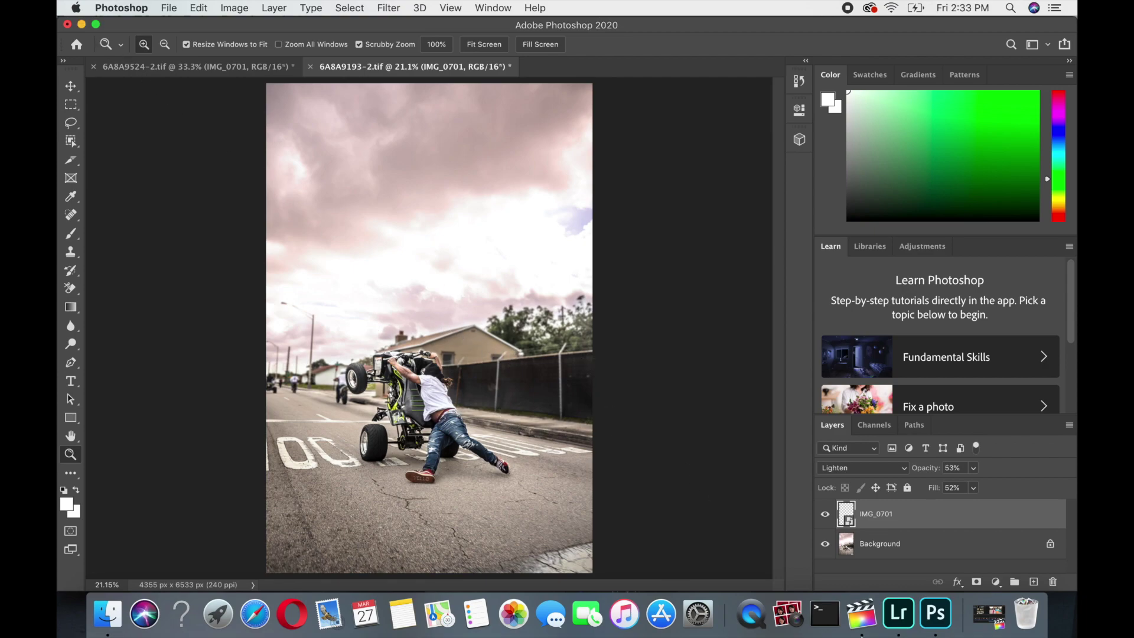
{"action": "left_click", "coordinate": [929, 618]}
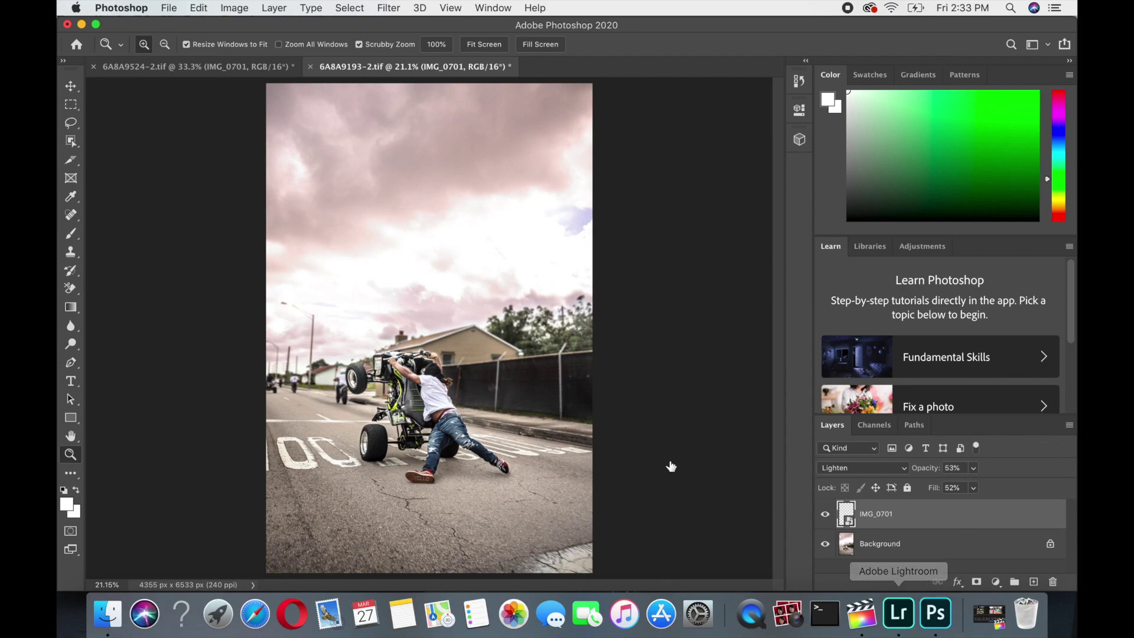